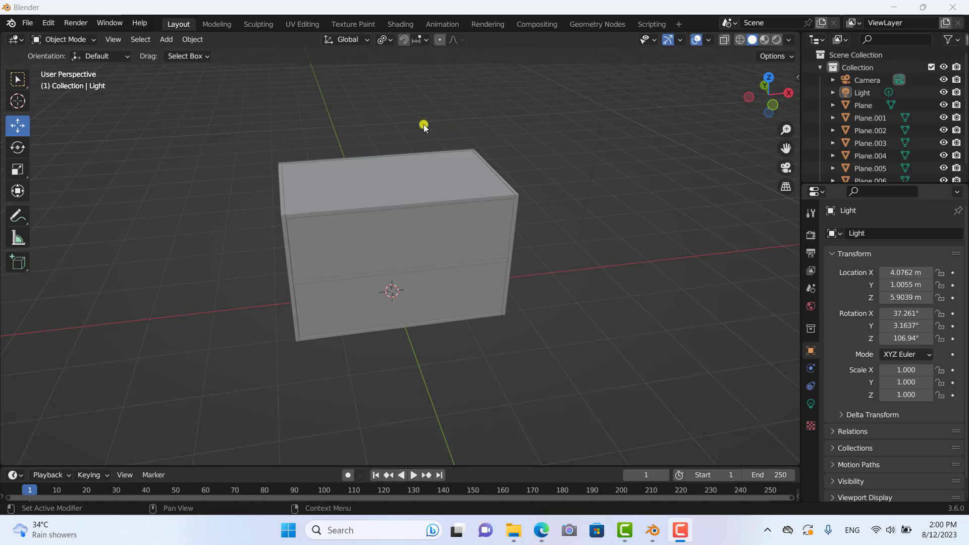
Add a new plane and move it onto the floor in front of the cabinet.
middle_drag(424, 127, 437, 134)
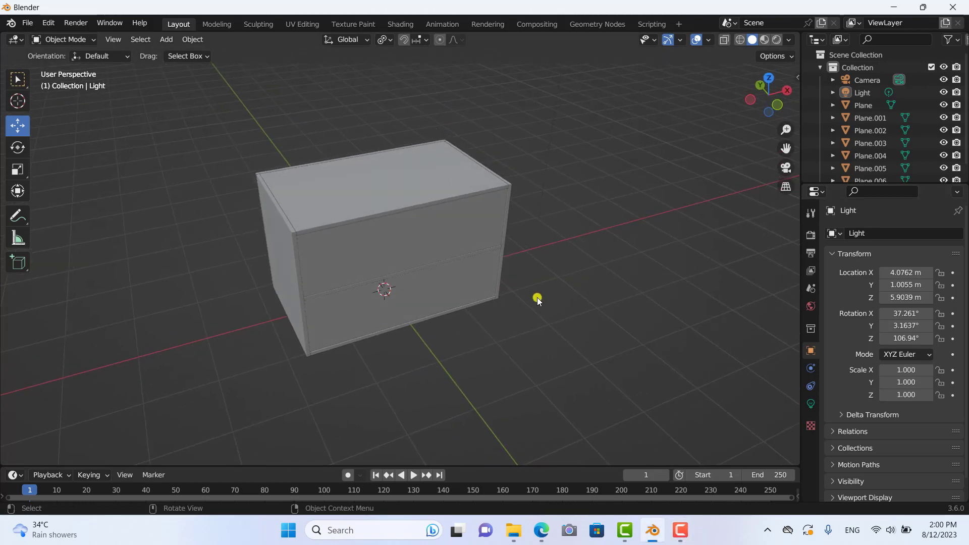
middle_drag(537, 301, 497, 275)
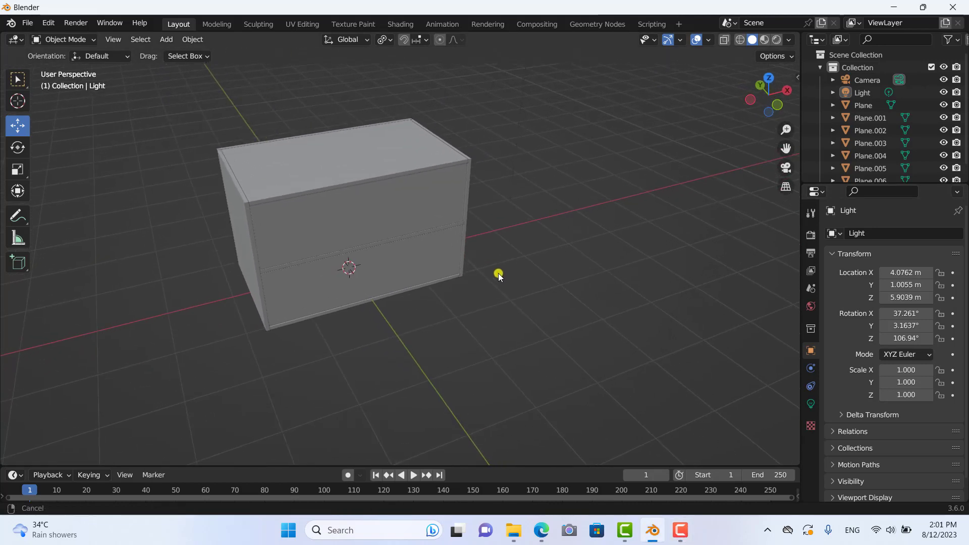
click(166, 42)
mouse_move(184, 53)
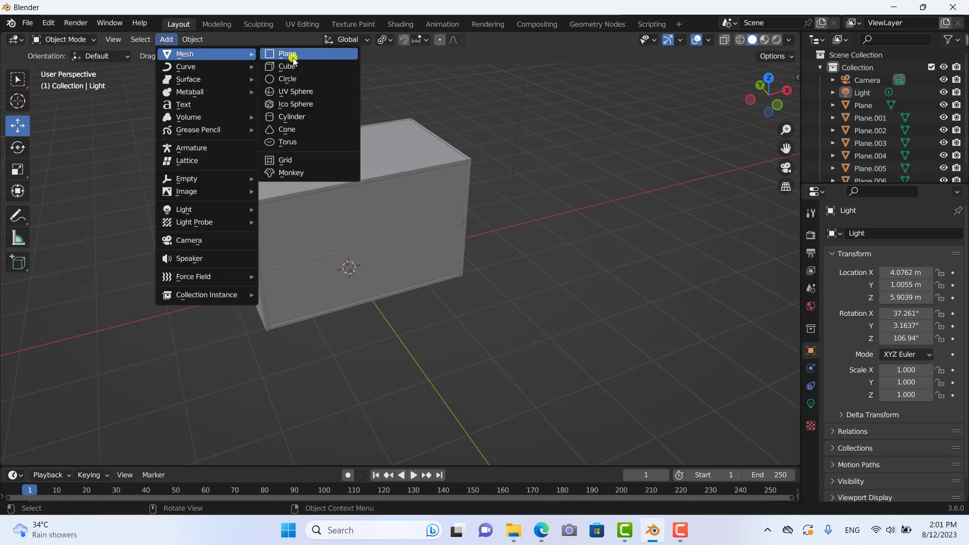
click(288, 57)
key(g)
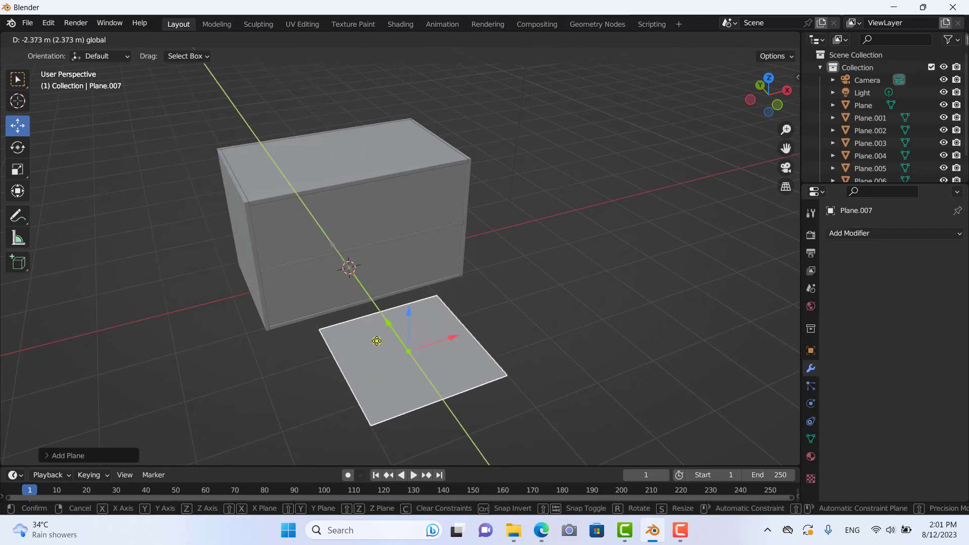
click(458, 259)
middle_drag(459, 260, 498, 323)
scroll(477, 274, up, 2)
scroll(476, 275, up, 1)
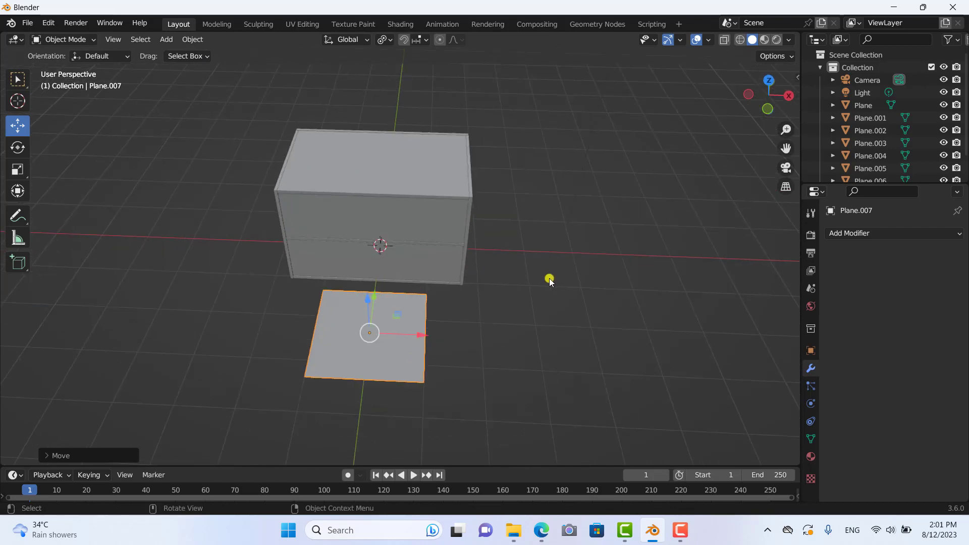
Scale the plane down, then squash it along Y and X into a thin strip.
key(s)
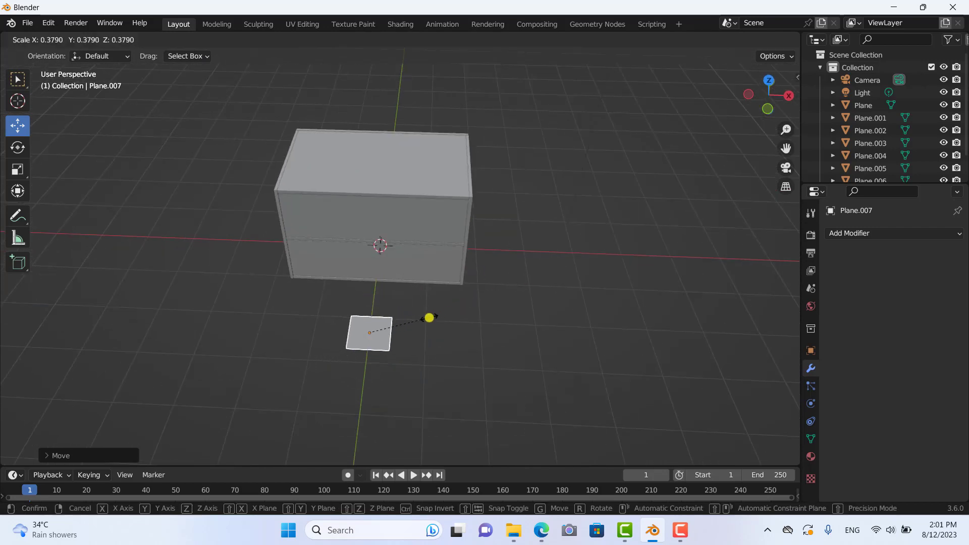
click(427, 316)
middle_drag(458, 318, 369, 323)
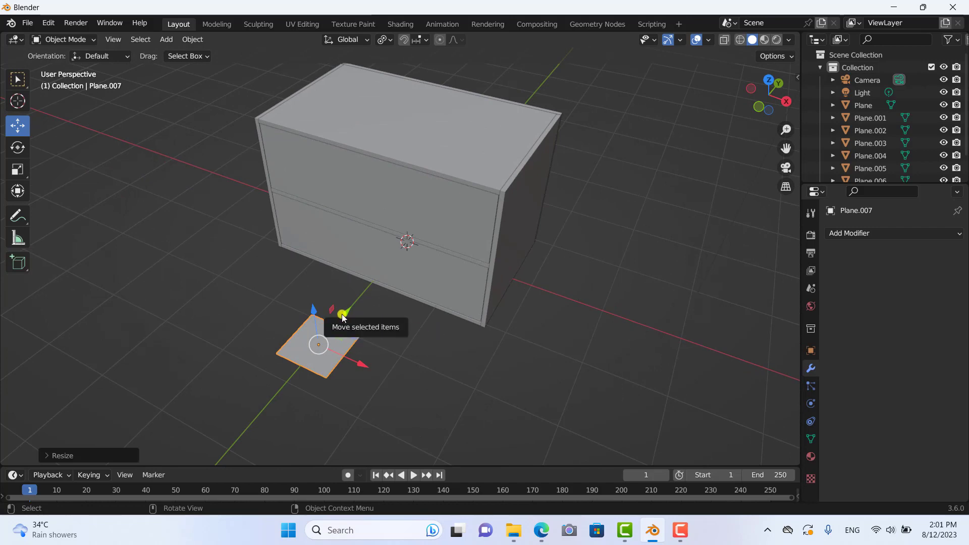
key(s)
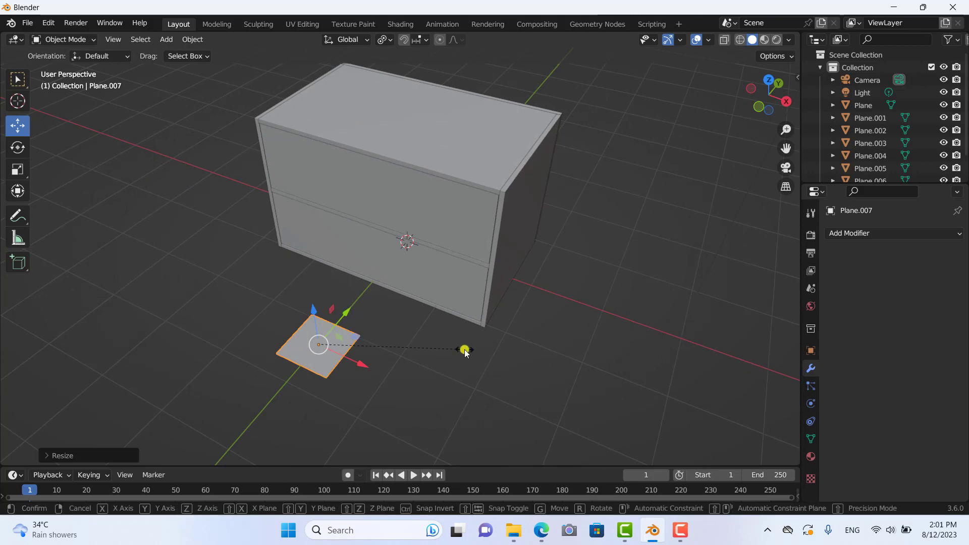
key(y)
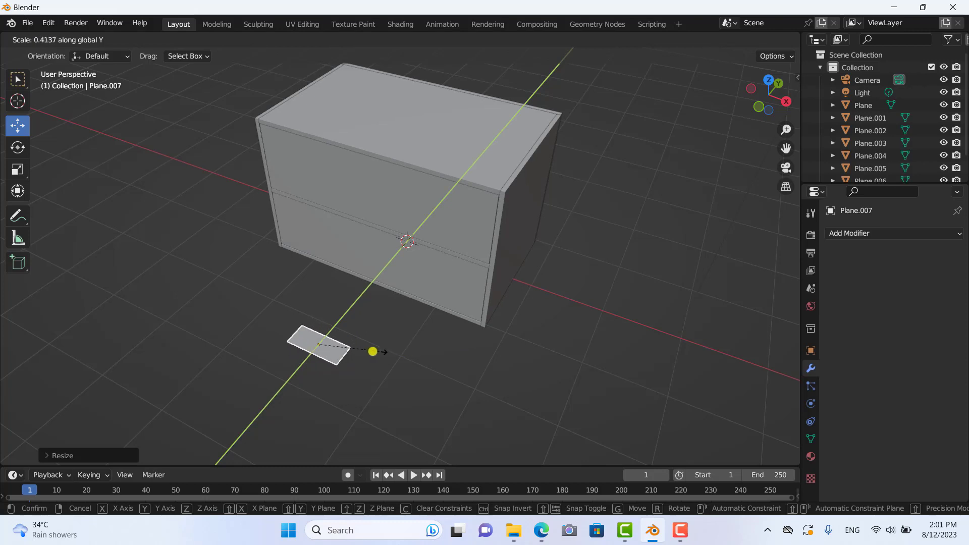
click(348, 359)
middle_drag(354, 358, 583, 357)
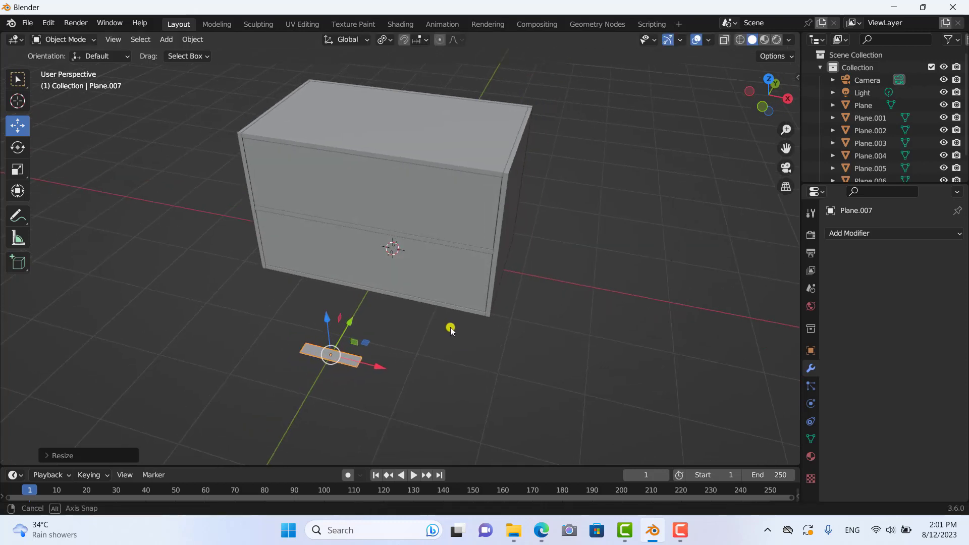
key(s)
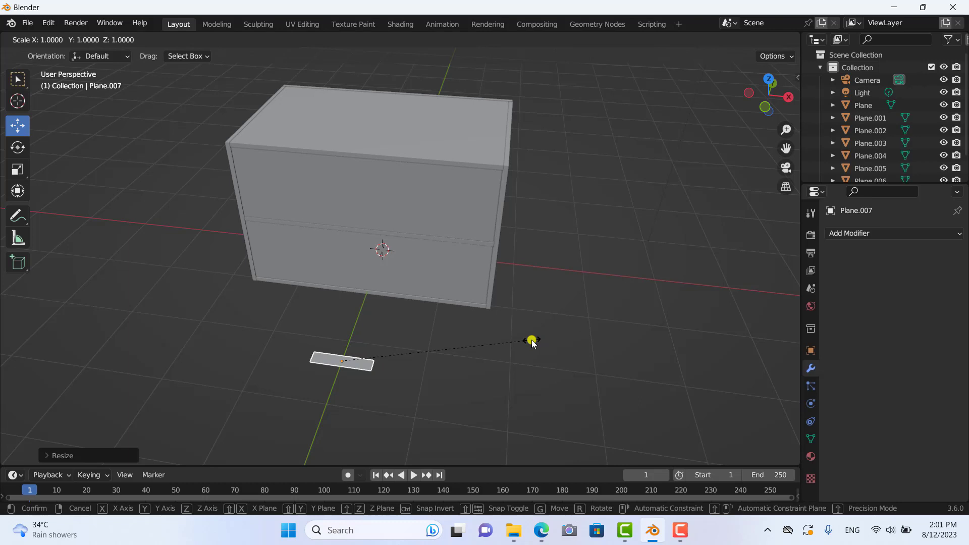
key(x)
click(479, 341)
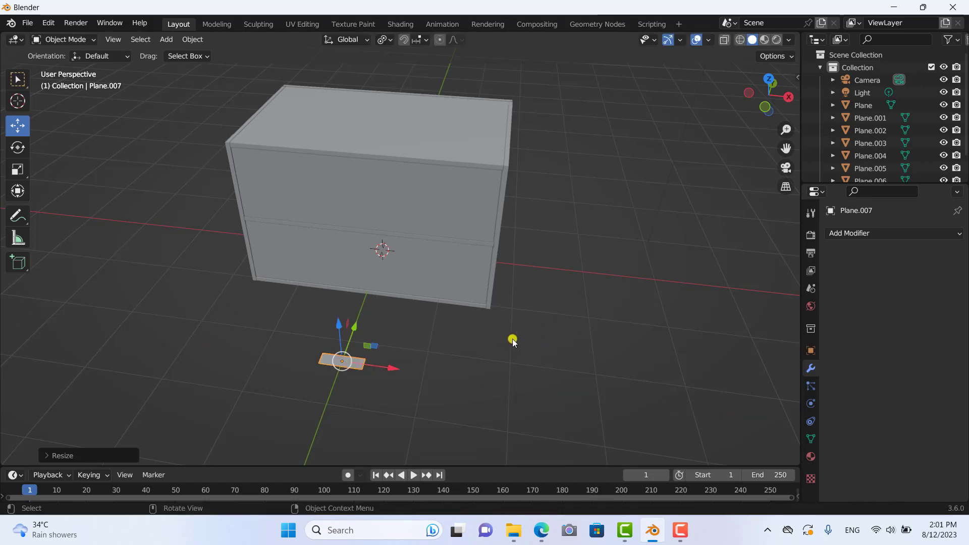
click(512, 340)
mouse_move(511, 339)
middle_down()
mouse_move(474, 300)
mouse_move(495, 251)
middle_up()
Select the strip and rotate it 90° about X so it stands upright.
middle_drag(483, 284, 468, 297)
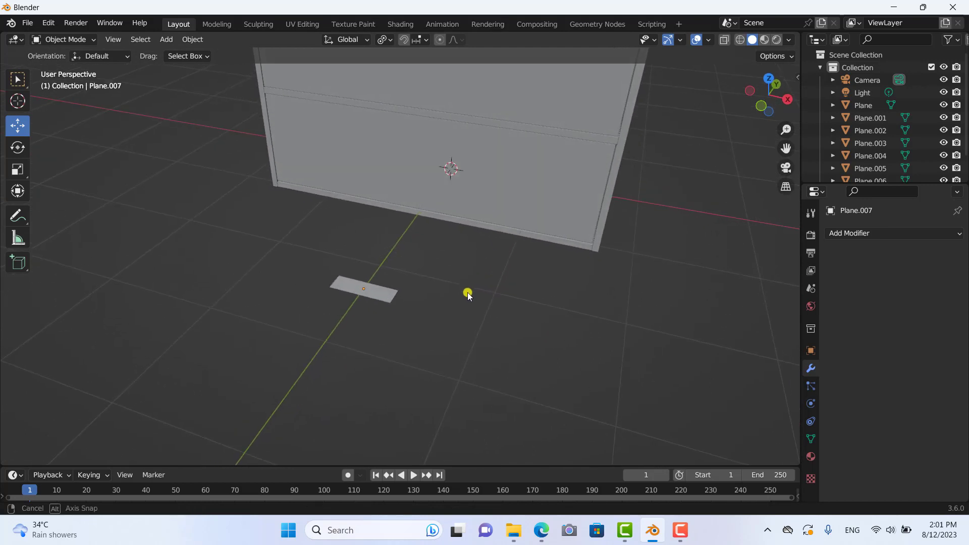
click(386, 292)
drag(395, 297, 397, 299)
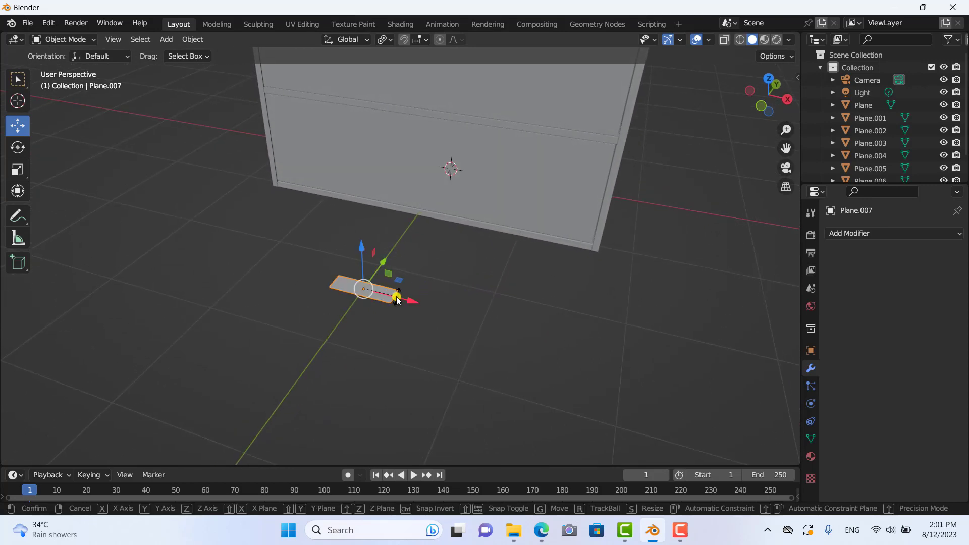
key(r)
text(x)
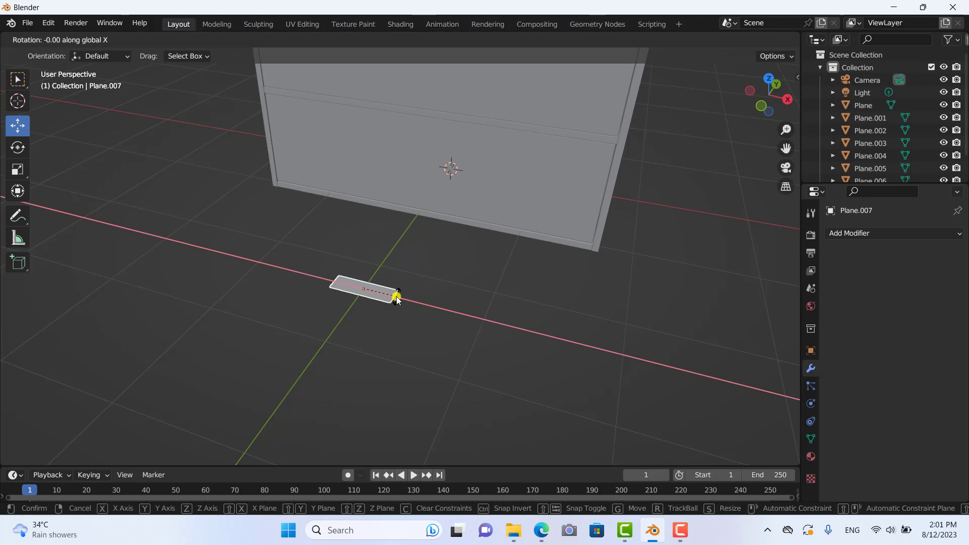
text(90)
key(Return)
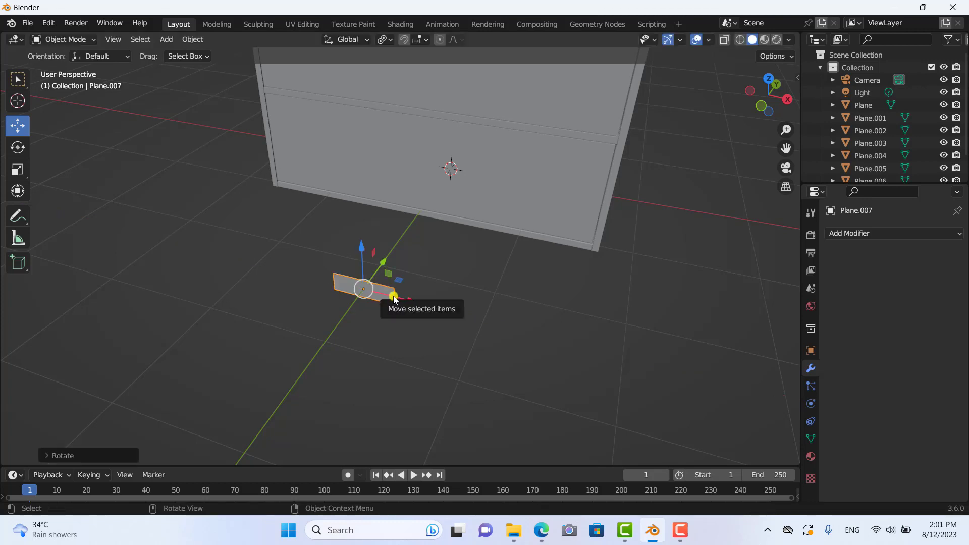
Raise the upright strip along Z to the bottom edge of the cabinet front.
mouse_move(393, 299)
middle_down()
mouse_move(484, 351)
mouse_move(534, 286)
mouse_move(518, 292)
middle_up()
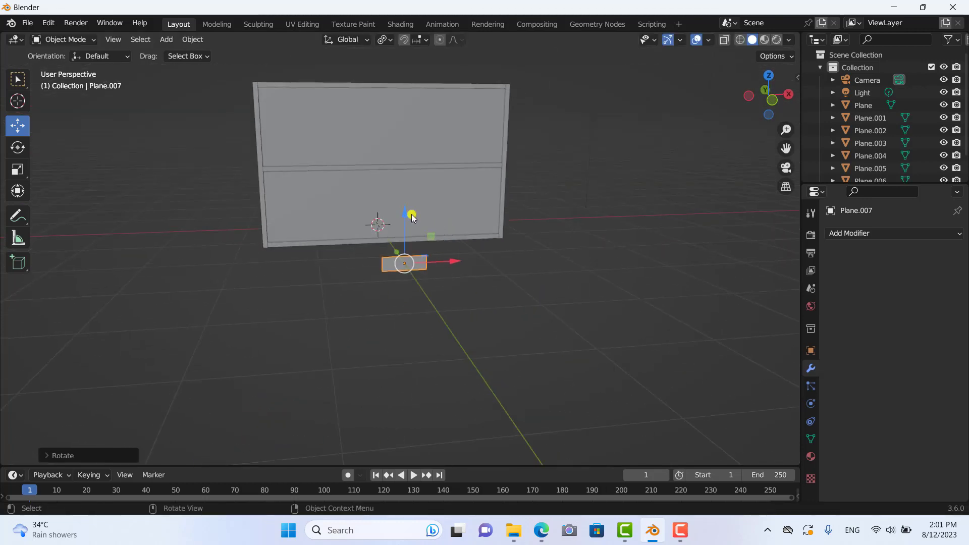
drag(412, 217, 412, 158)
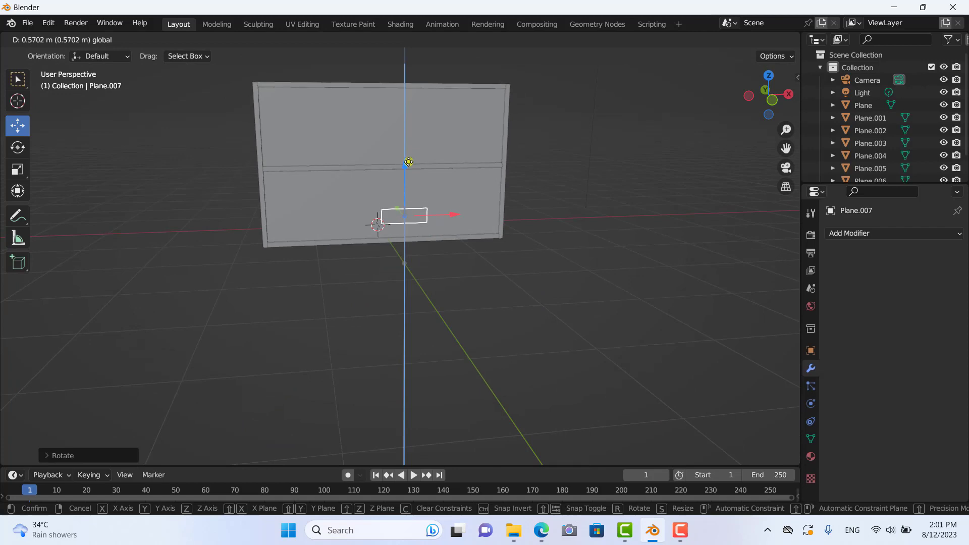
click(485, 250)
mouse_move(577, 339)
middle_down()
mouse_move(452, 361)
mouse_move(549, 348)
mouse_move(588, 370)
mouse_move(400, 244)
mouse_move(454, 242)
mouse_move(452, 220)
mouse_move(478, 288)
mouse_move(484, 270)
mouse_move(420, 253)
middle_up()
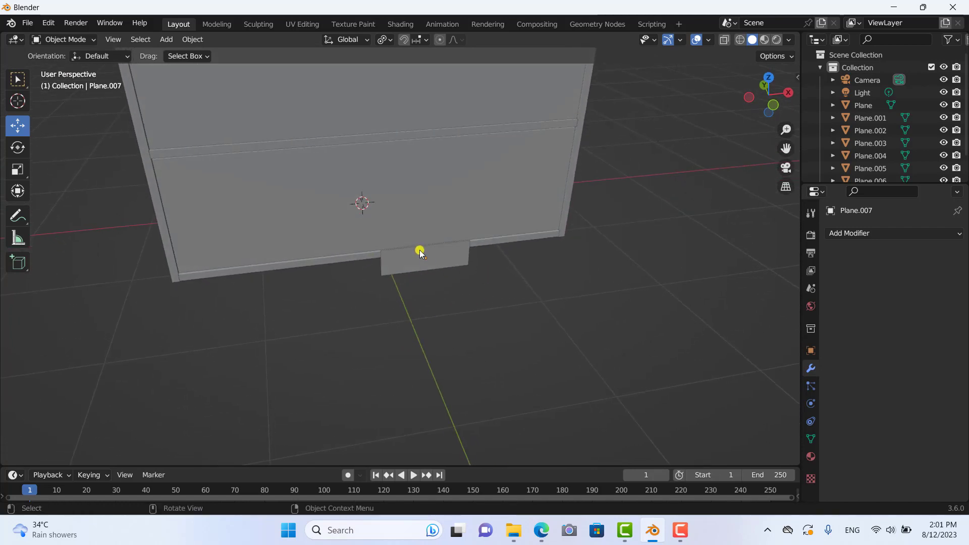
mouse_move(476, 266)
middle_down()
mouse_move(485, 275)
mouse_move(478, 266)
middle_up()
click(449, 262)
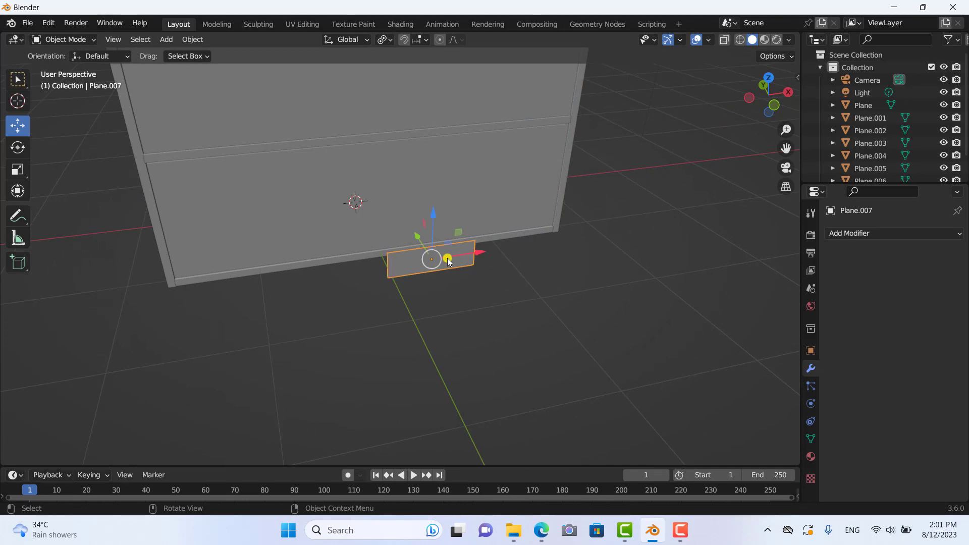
Enter Edit Mode on Plane.007 and add a centred loop cut across the strip.
click(72, 40)
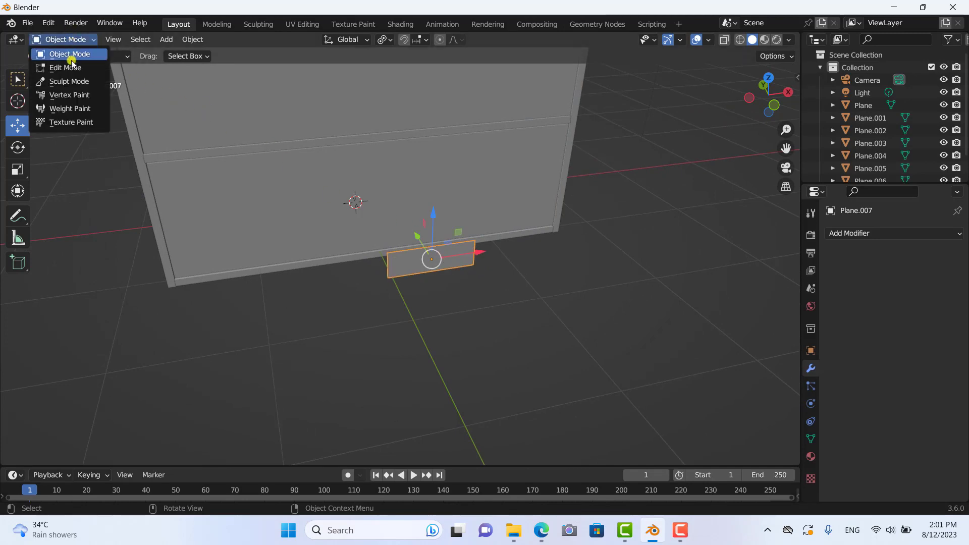
click(71, 69)
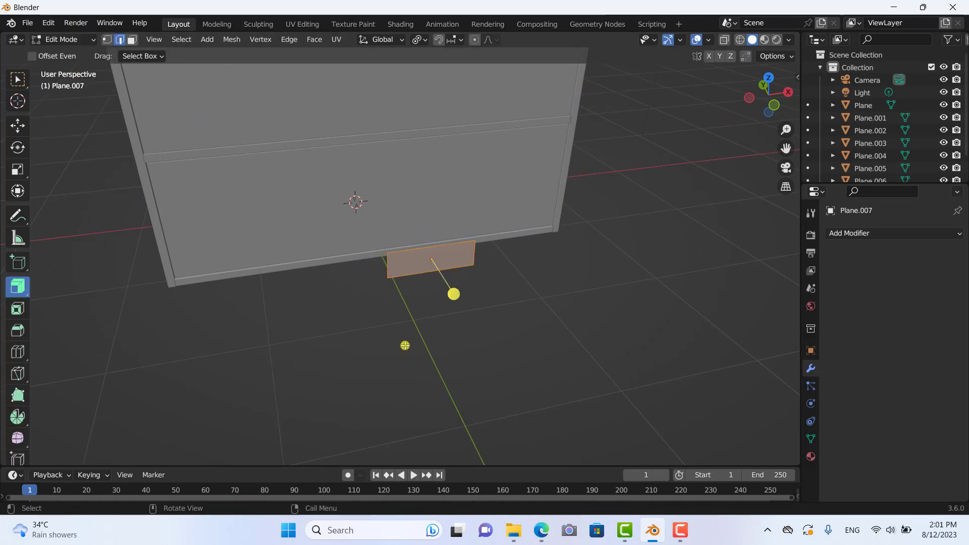
mouse_move(540, 341)
middle_down()
mouse_move(509, 314)
mouse_move(542, 327)
middle_up()
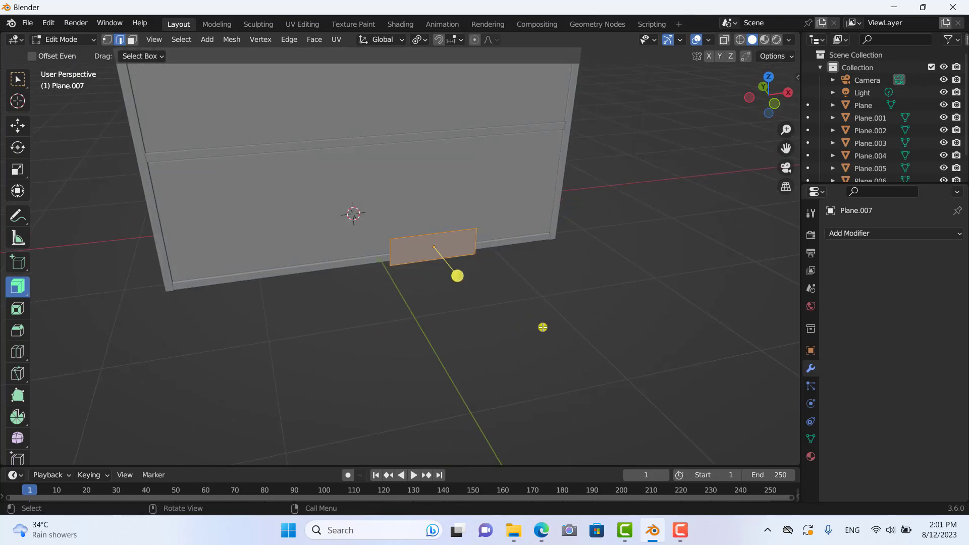
key(ctrl+r)
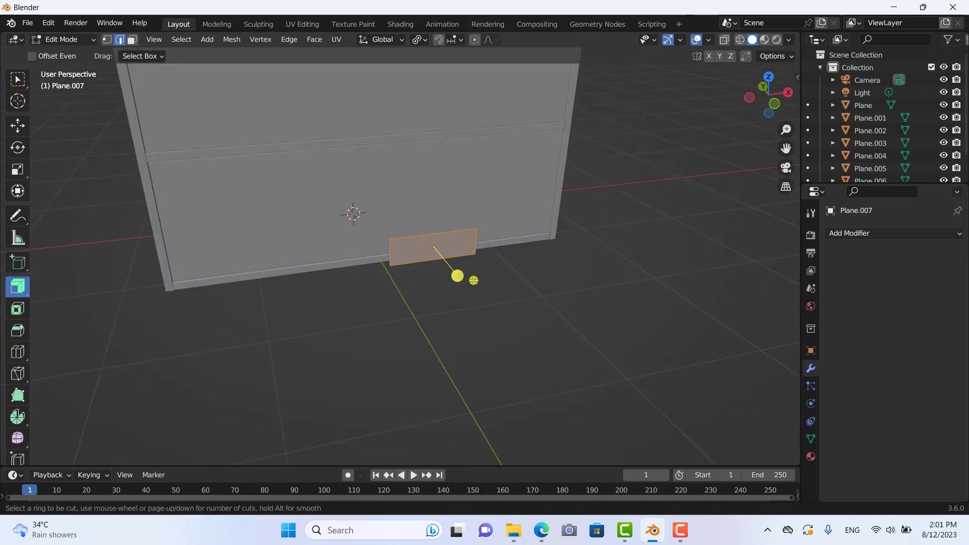
click(449, 240)
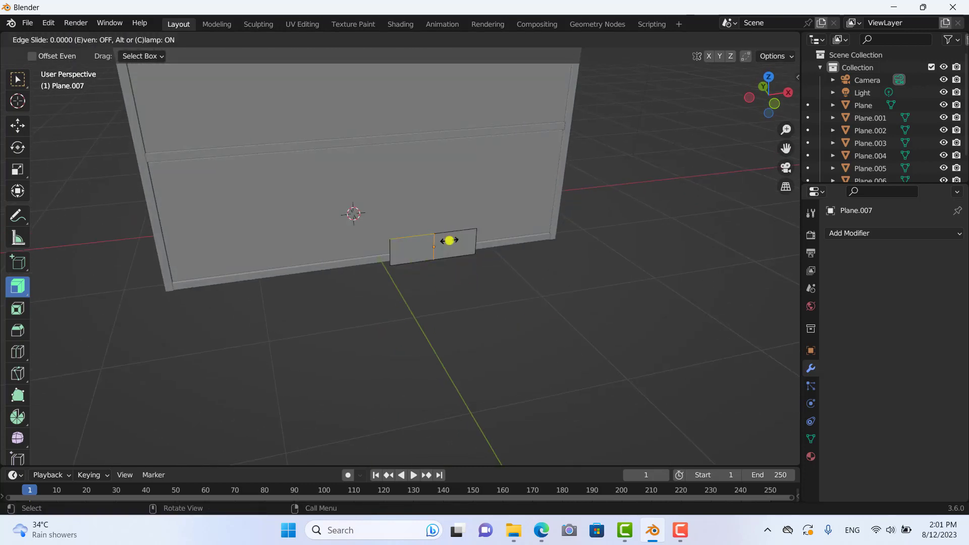
click(449, 240)
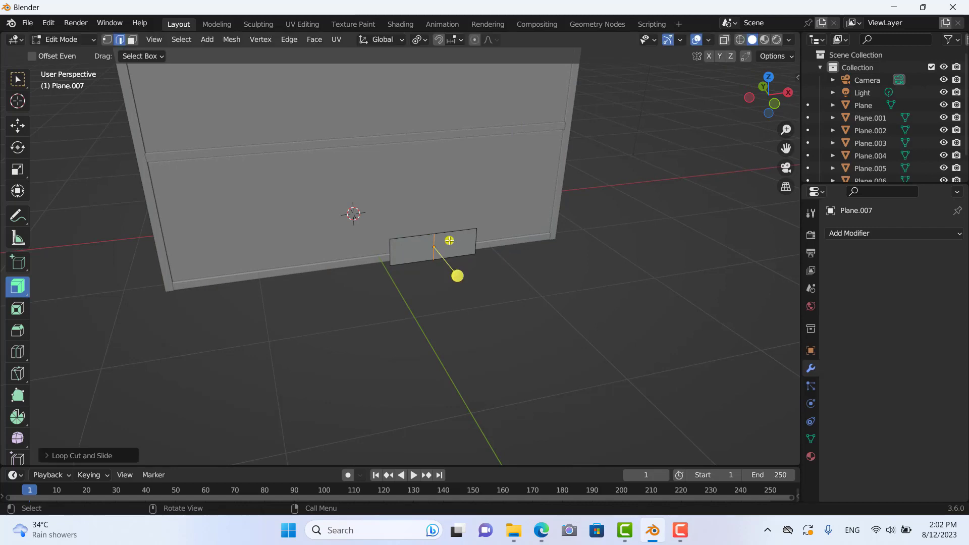
Bevel the middle edge loop into a wide centre face, splitting the strip into three sections.
key(ctrl+b)
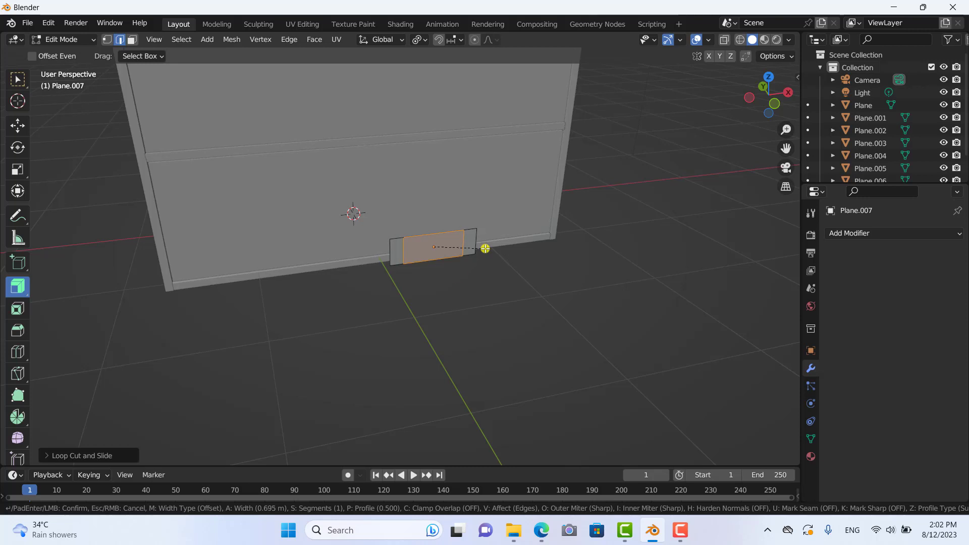
click(484, 248)
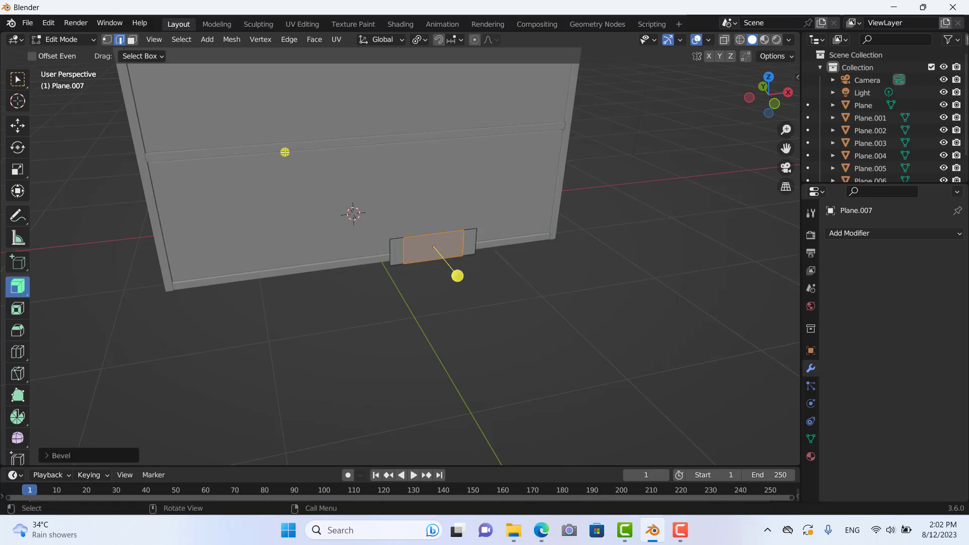
click(16, 127)
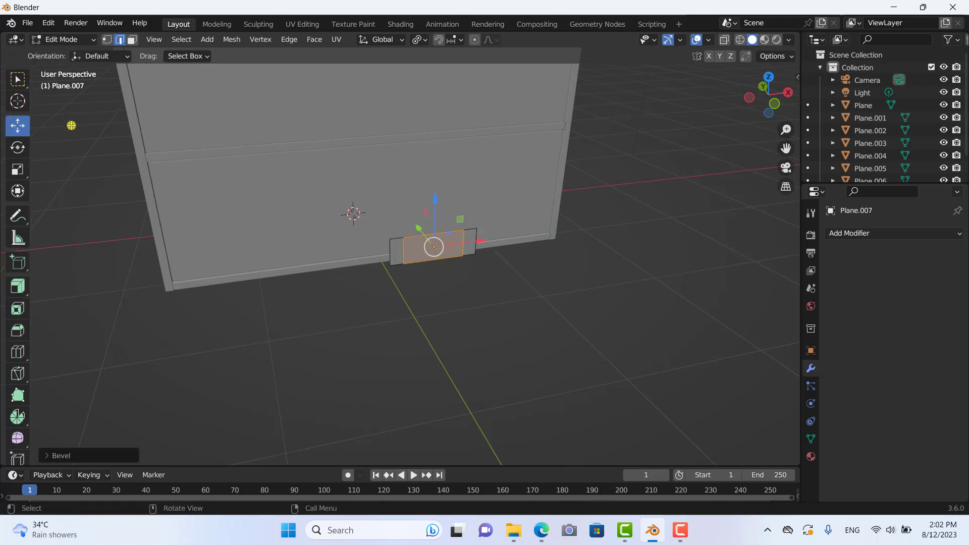
middle_drag(322, 207, 356, 222)
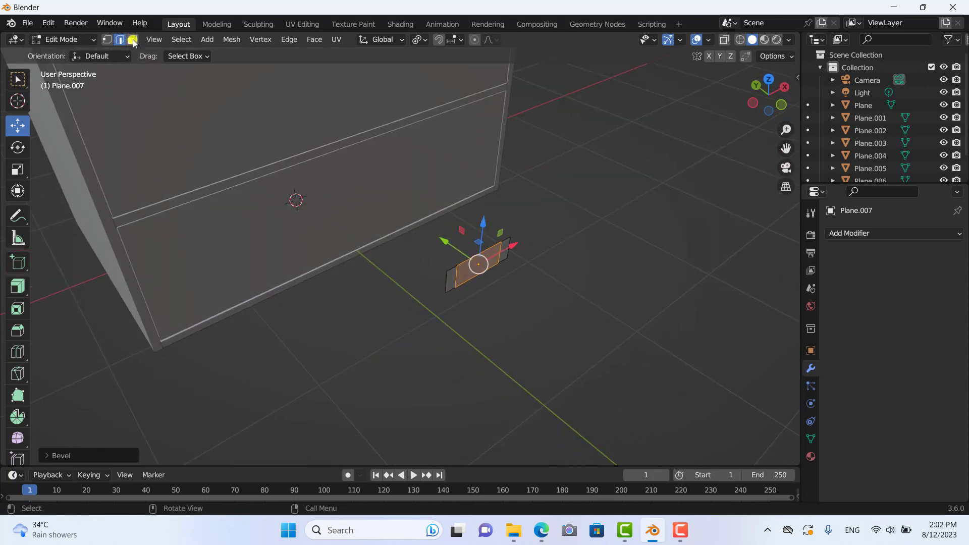
Extrude the middle face along Y into a short box.
click(133, 40)
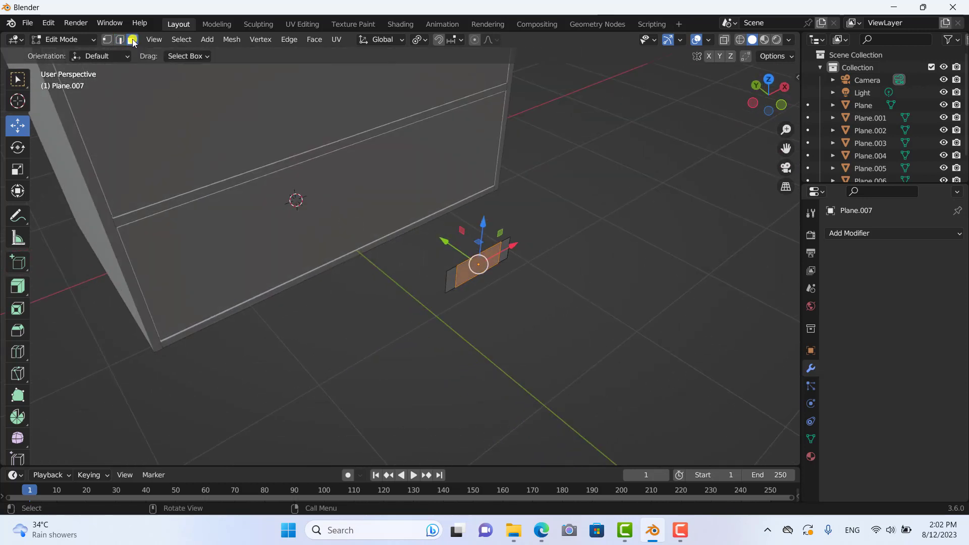
drag(450, 242, 573, 257)
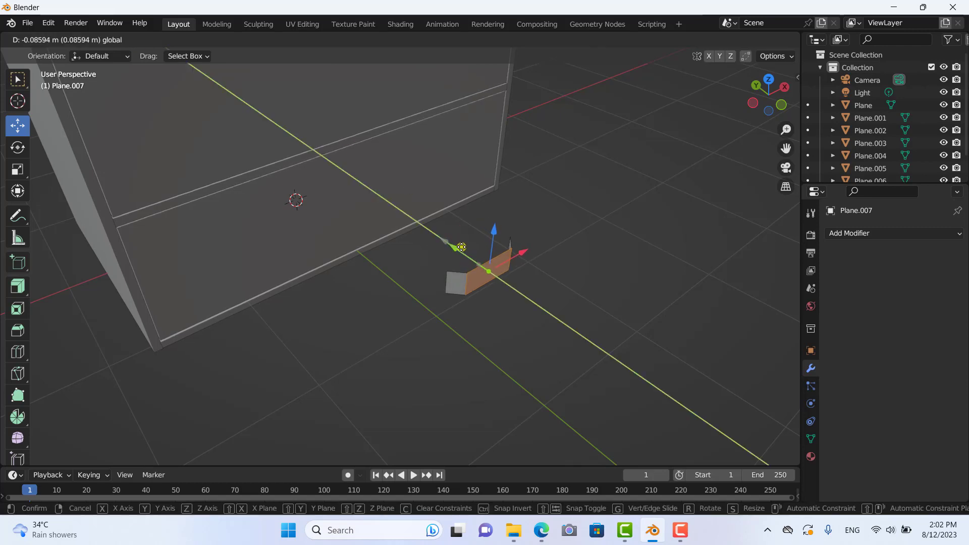
middle_drag(573, 257, 613, 241)
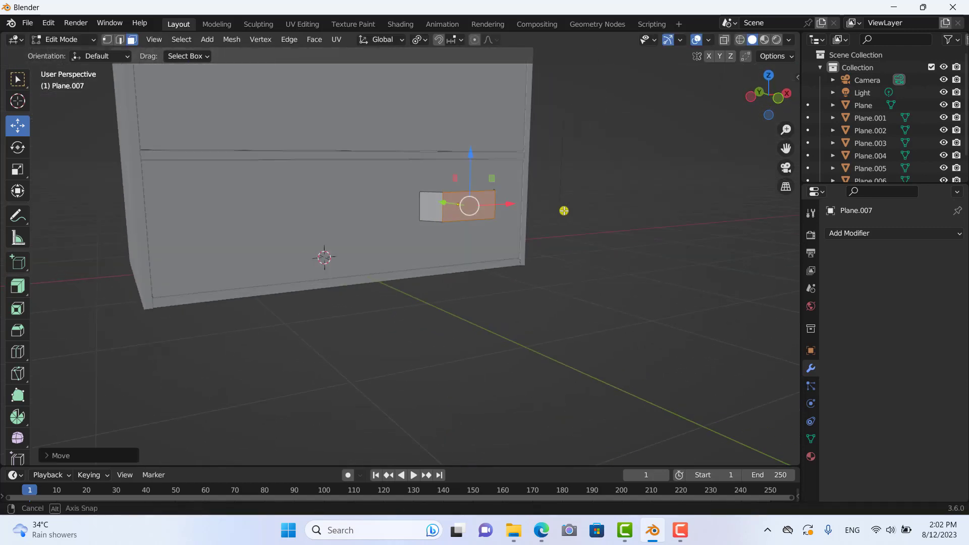
click(613, 240)
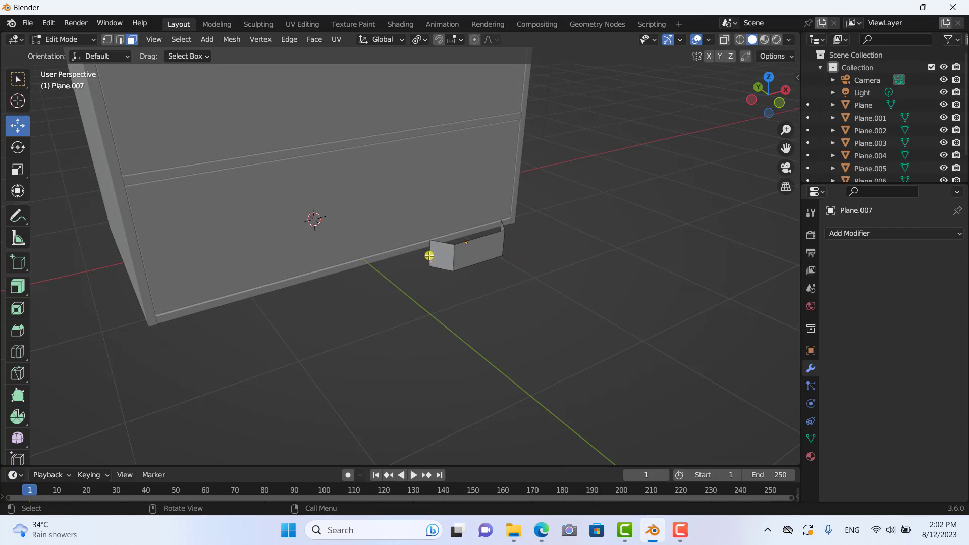
click(431, 256)
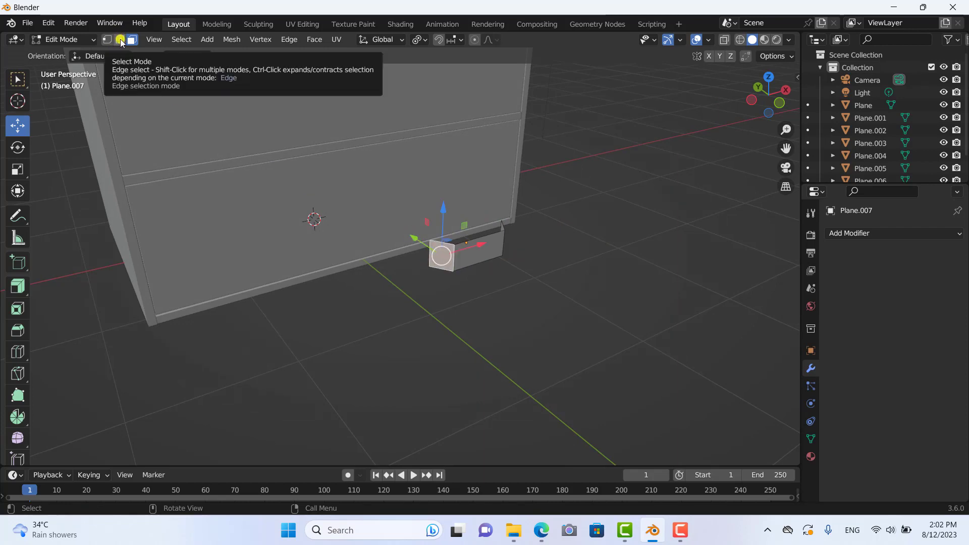
Select the box's two side edges and extrude them along normals into outward wings.
click(121, 41)
click(432, 290)
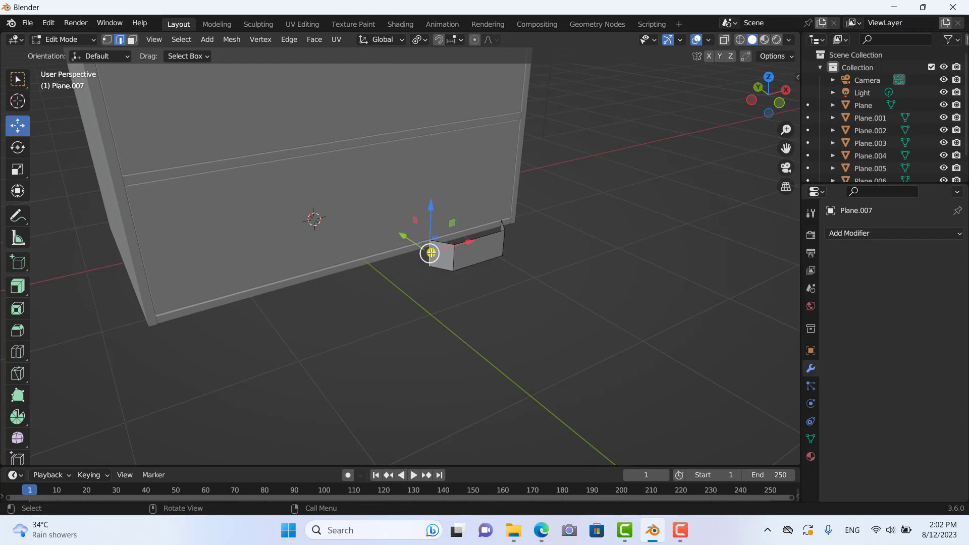
middle_drag(560, 307, 502, 309)
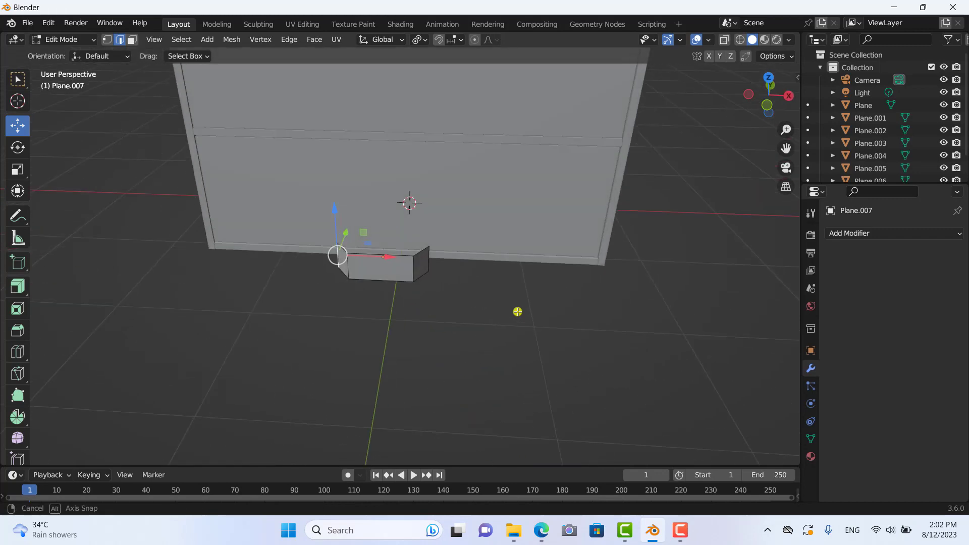
shift+click(403, 251)
middle_drag(499, 328, 555, 338)
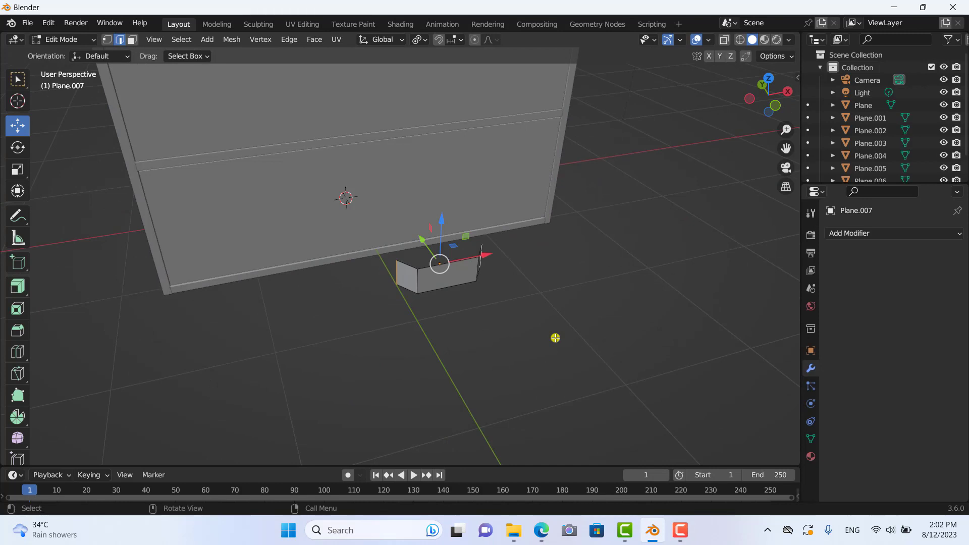
click(20, 288)
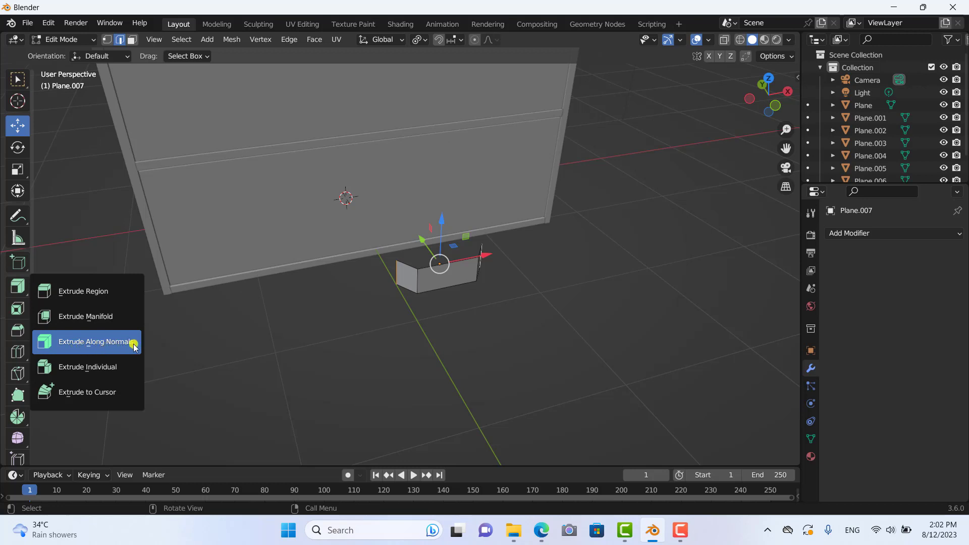
click(113, 343)
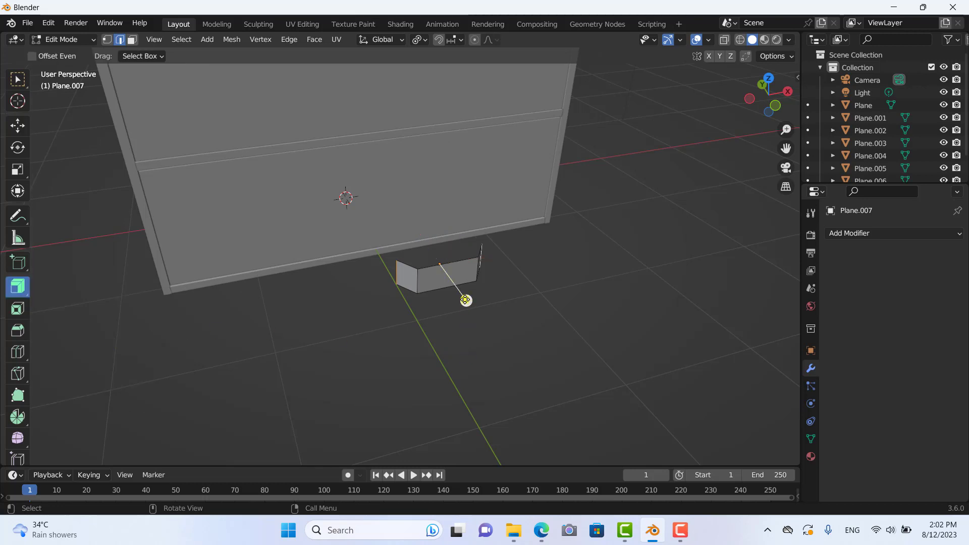
mouse_move(467, 300)
mouse_down()
mouse_move(453, 145)
mouse_move(558, 258)
mouse_up()
mouse_move(558, 257)
middle_down()
mouse_move(495, 265)
mouse_move(541, 300)
mouse_move(528, 283)
mouse_move(528, 305)
mouse_move(532, 298)
middle_up()
Flatten the wings by scaling them along Z.
key(s)
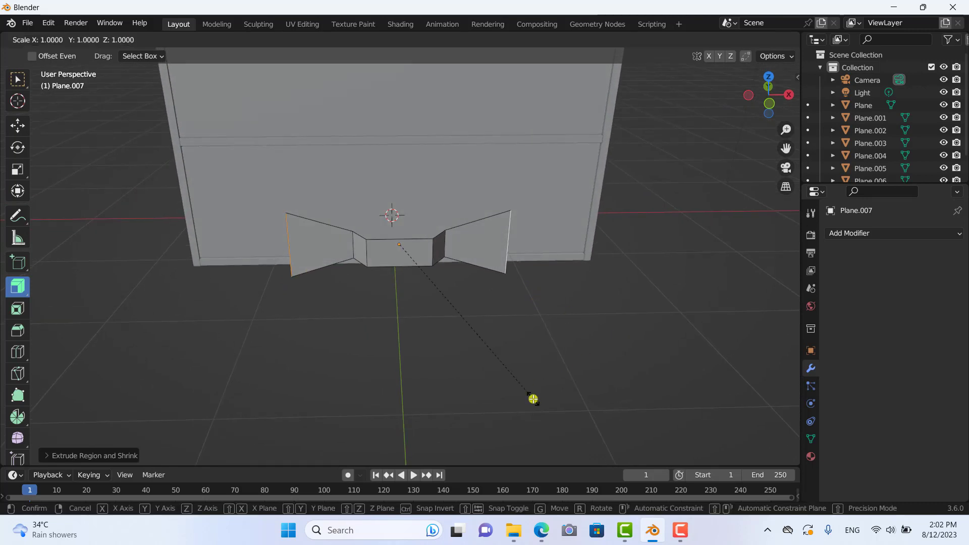
key(z)
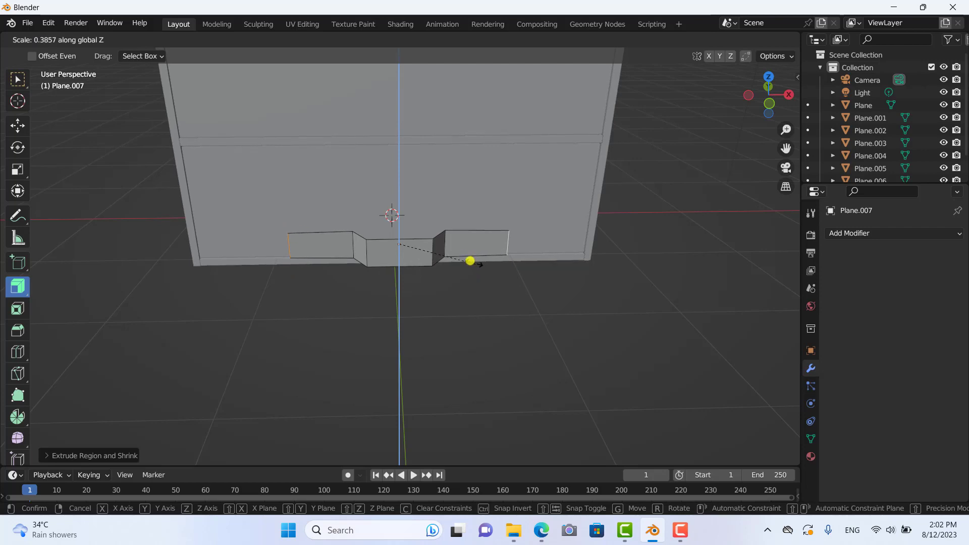
click(481, 268)
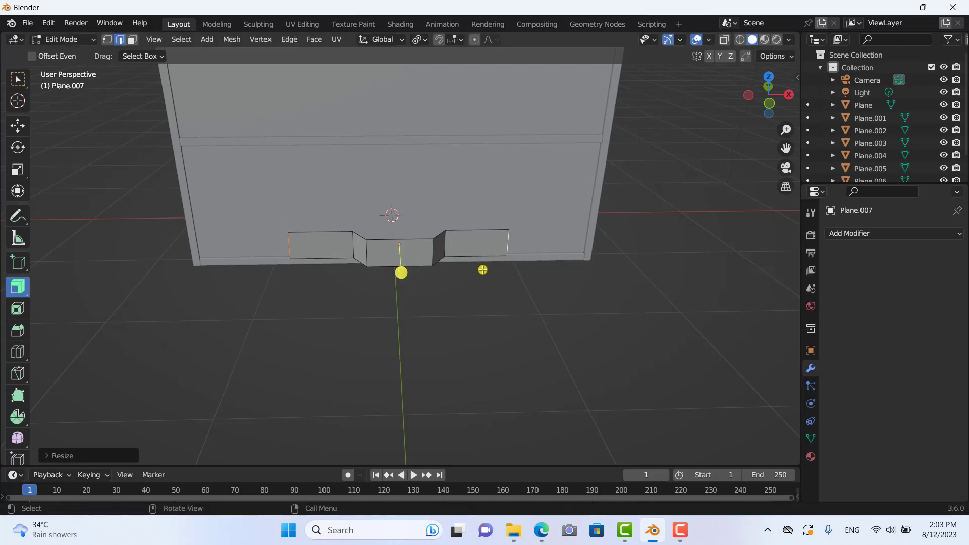
mouse_move(483, 270)
middle_down()
mouse_move(562, 341)
mouse_move(620, 374)
mouse_move(524, 304)
mouse_move(548, 327)
mouse_move(528, 331)
mouse_move(542, 343)
mouse_move(537, 323)
mouse_move(556, 335)
mouse_move(574, 326)
mouse_move(571, 356)
mouse_move(607, 382)
mouse_move(562, 344)
mouse_move(521, 339)
mouse_move(537, 350)
middle_up()
Return to Object Mode and scale Plane.007 along X to about 0.76.
click(66, 40)
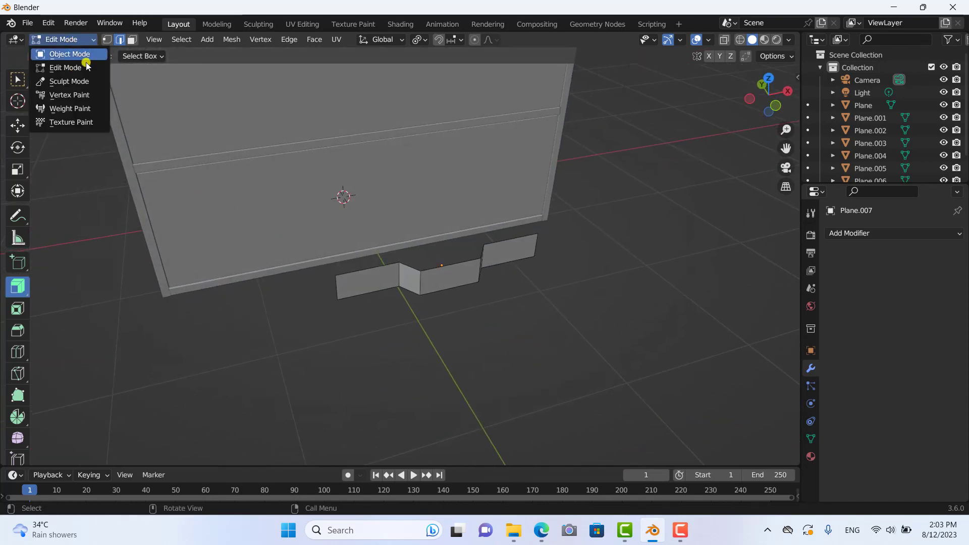
click(73, 55)
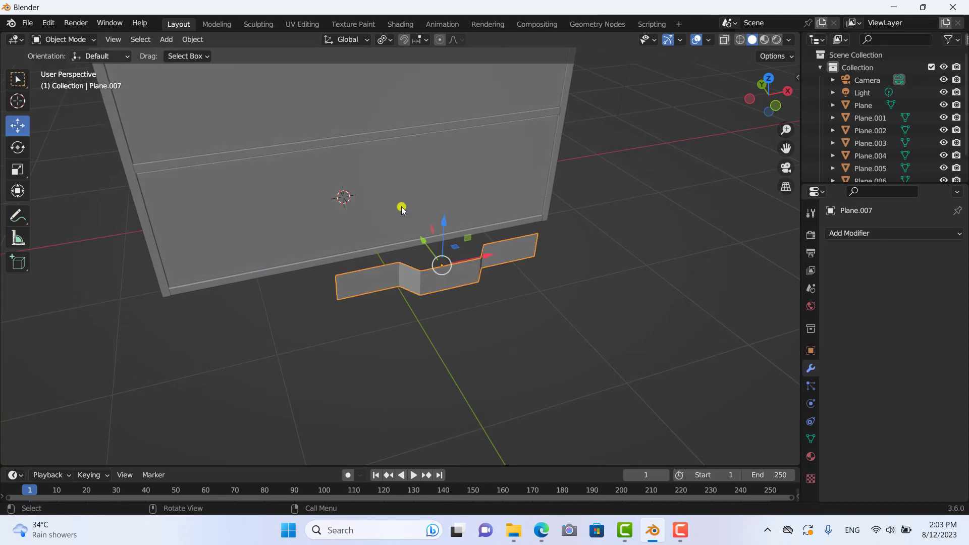
mouse_move(593, 362)
middle_down()
mouse_move(571, 361)
mouse_move(591, 359)
mouse_move(580, 348)
middle_up()
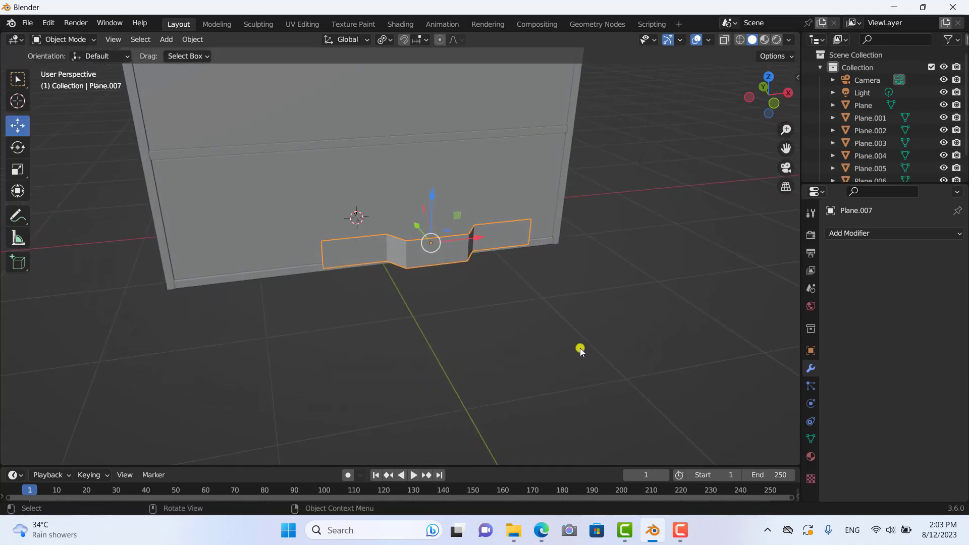
key(s)
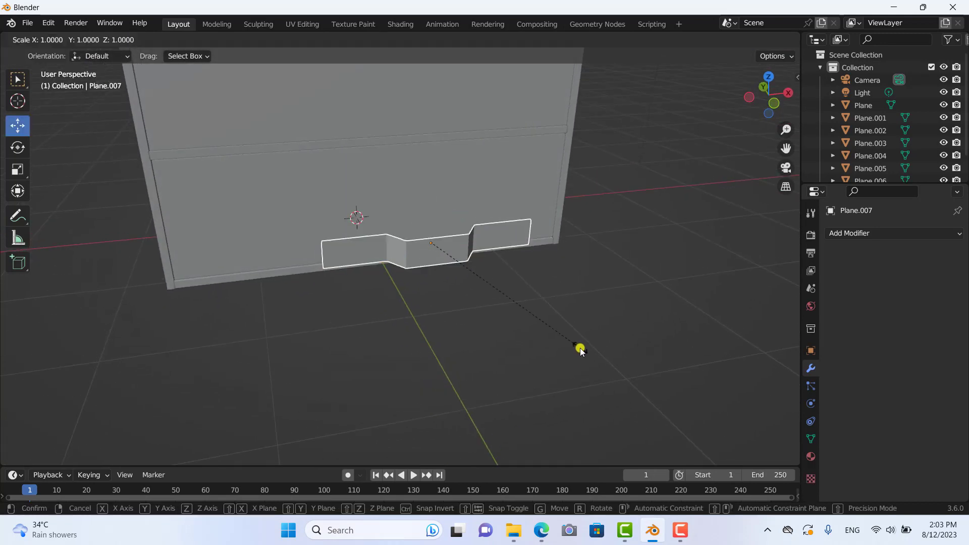
key(x)
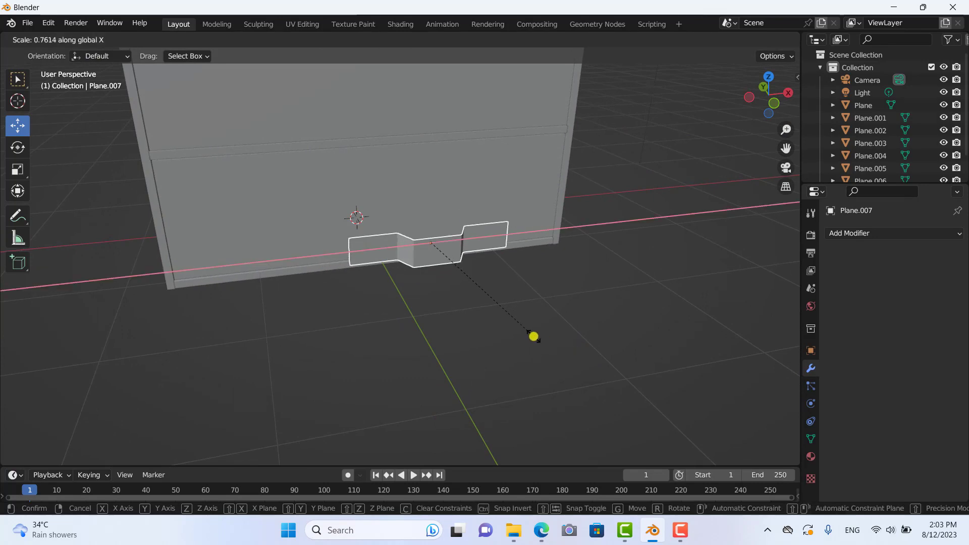
click(534, 336)
mouse_move(594, 378)
middle_down()
mouse_move(632, 393)
mouse_move(618, 380)
mouse_move(637, 352)
mouse_move(634, 331)
mouse_move(659, 374)
mouse_move(619, 358)
middle_up()
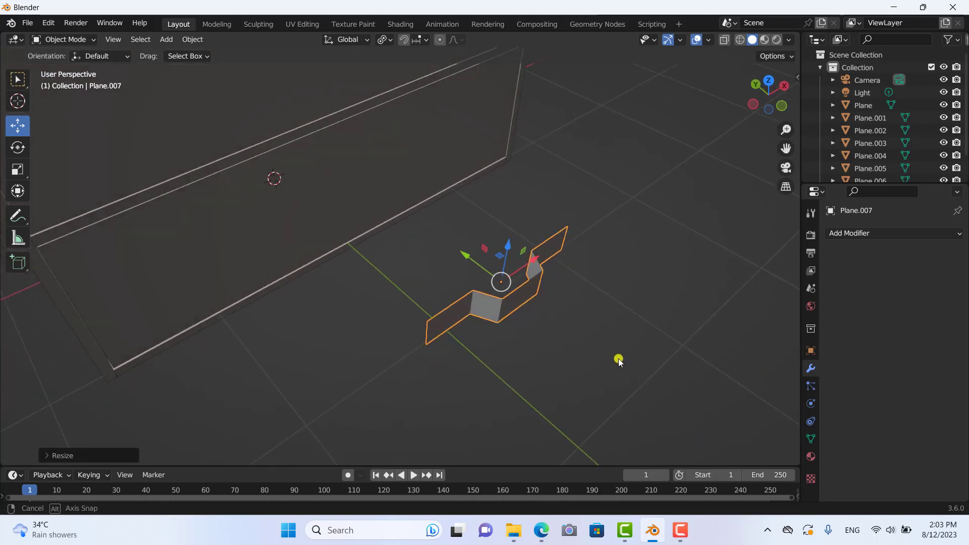
click(621, 295)
middle_drag(621, 295, 646, 302)
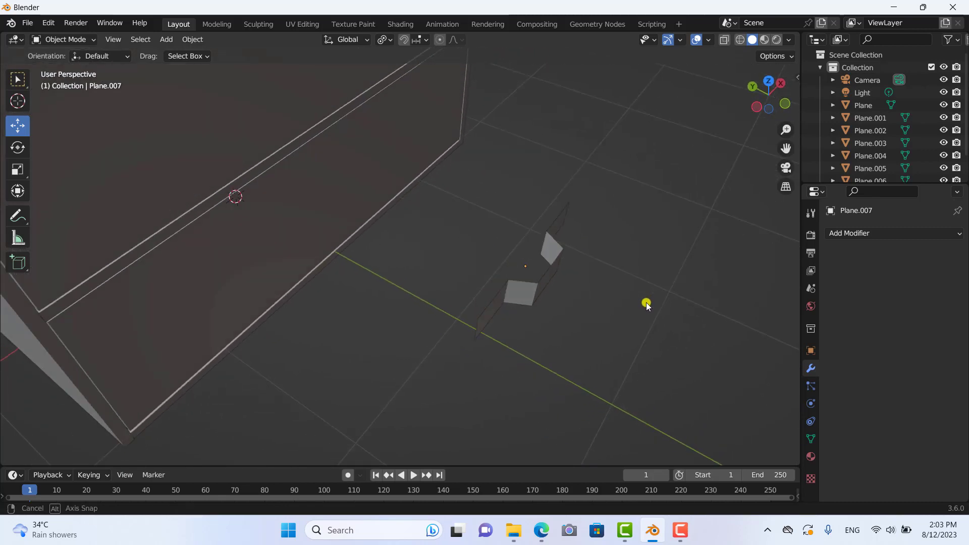
Add a Solidify modifier to the strip with 0.06 m thickness.
click(866, 233)
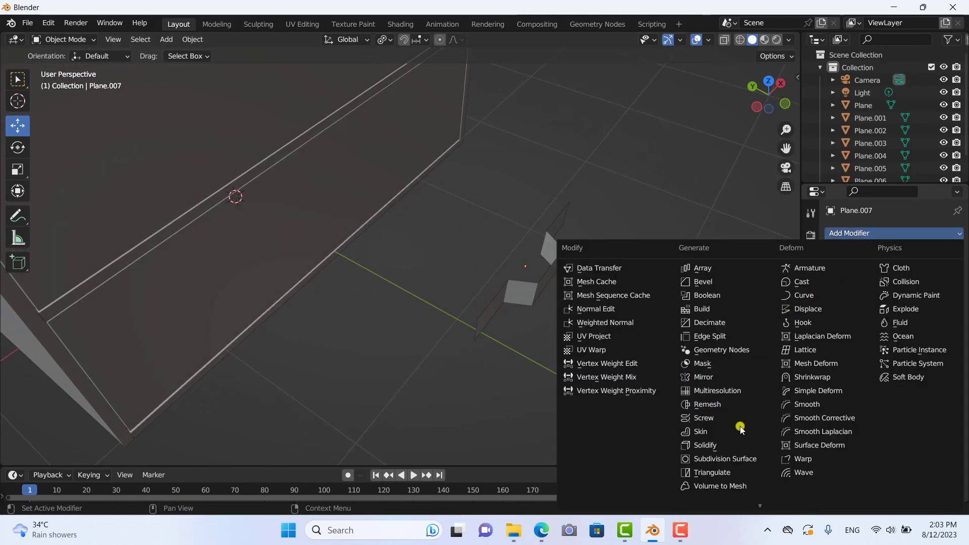
click(717, 446)
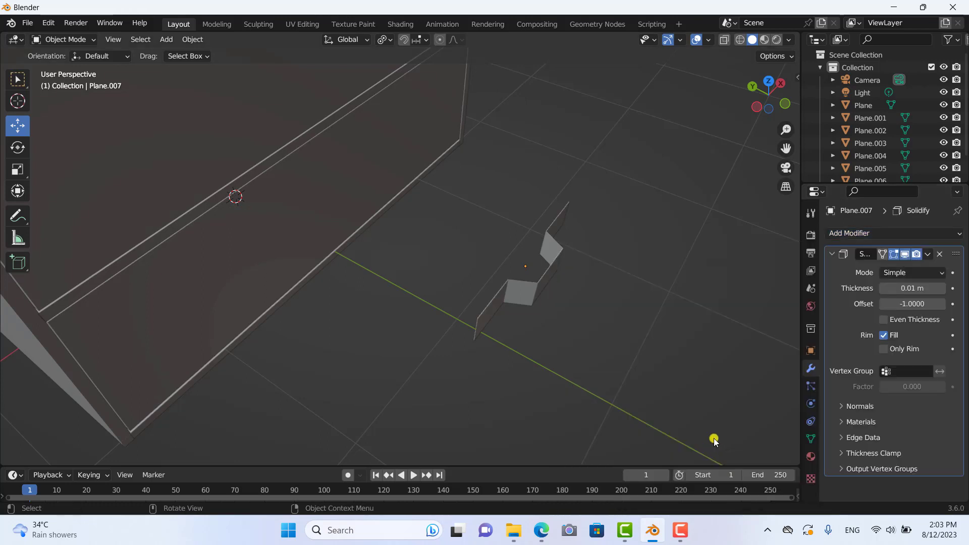
click(942, 289)
click(943, 289)
click(942, 289)
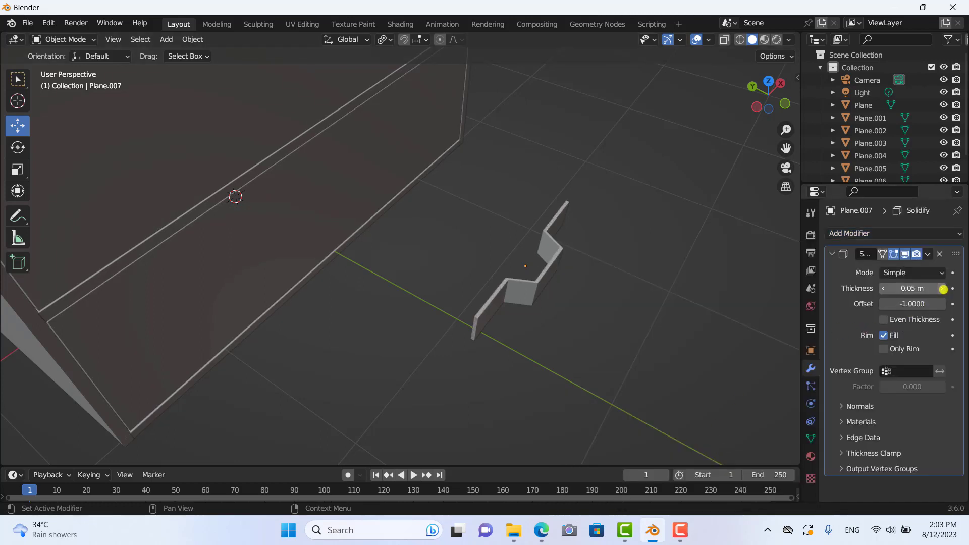
mouse_move(626, 303)
middle_down()
mouse_move(517, 265)
mouse_move(513, 284)
middle_up()
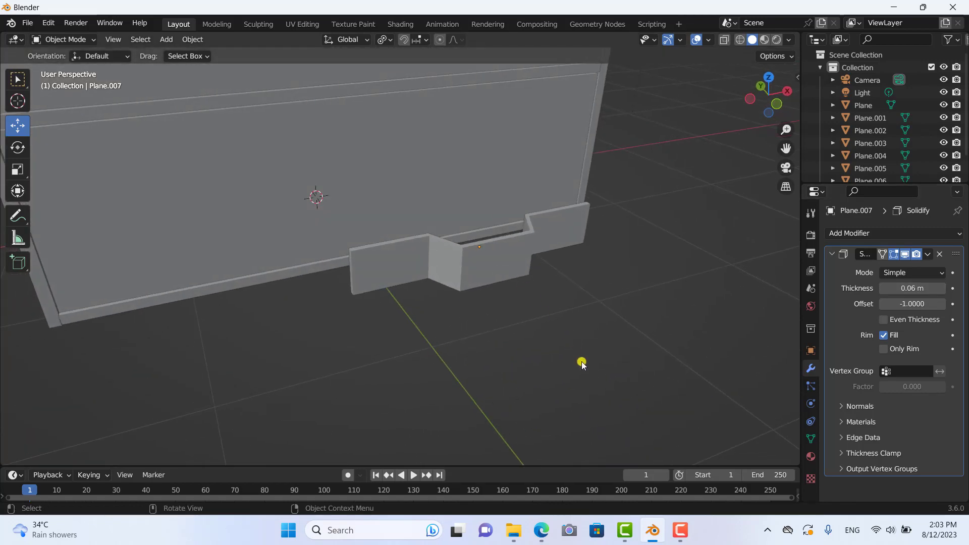
middle_drag(567, 343, 688, 331)
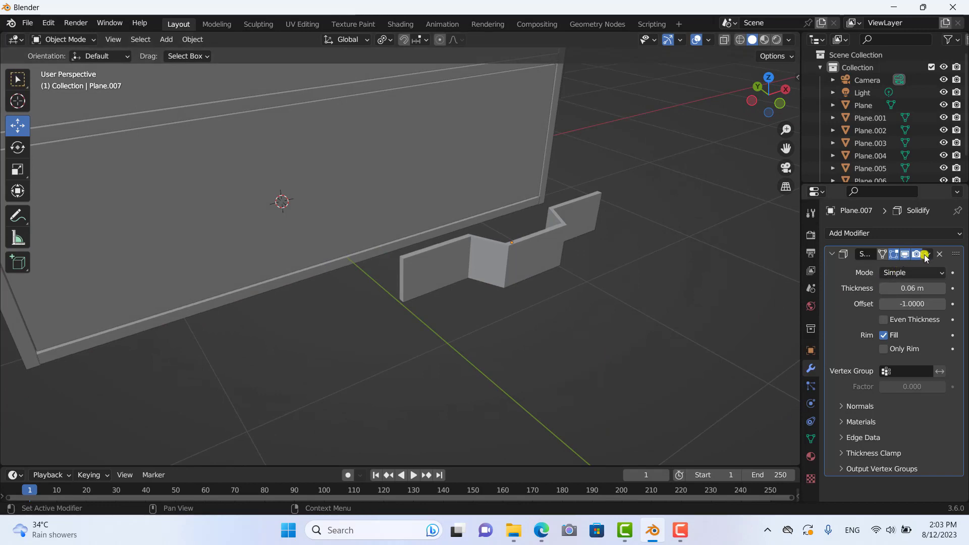
Apply the Solidify modifier into the mesh and reselect the wall.
click(925, 258)
click(864, 266)
mouse_move(622, 345)
middle_down()
mouse_move(598, 311)
mouse_move(617, 324)
mouse_move(601, 323)
middle_up()
click(570, 263)
scroll(589, 310, up, 2)
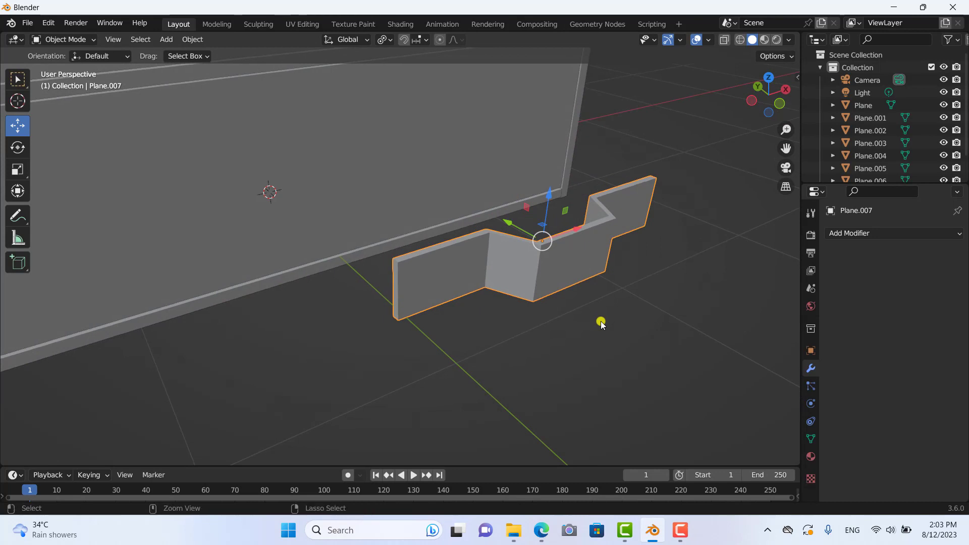
Reselect the wall, enter Edit Mode and add a centred horizontal loop cut.
click(712, 356)
click(542, 261)
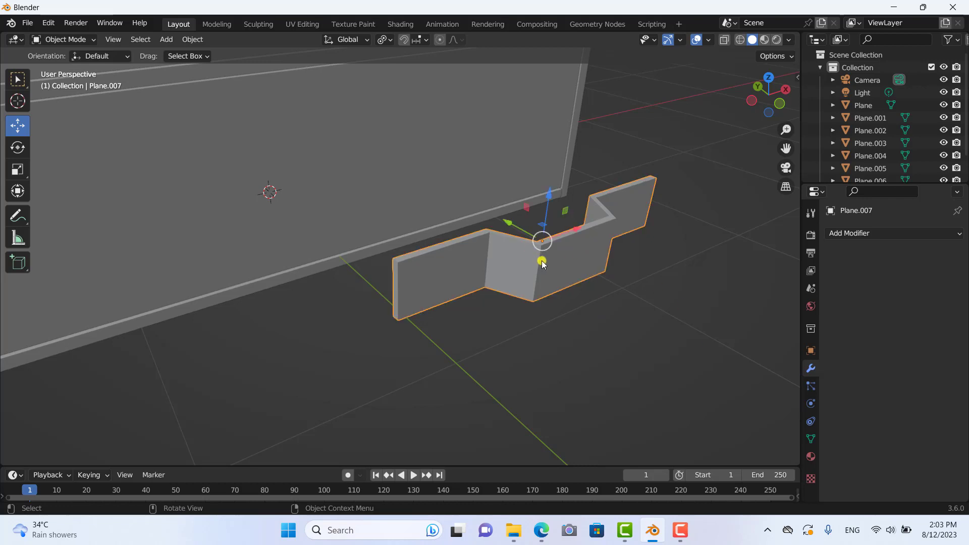
click(76, 39)
click(78, 68)
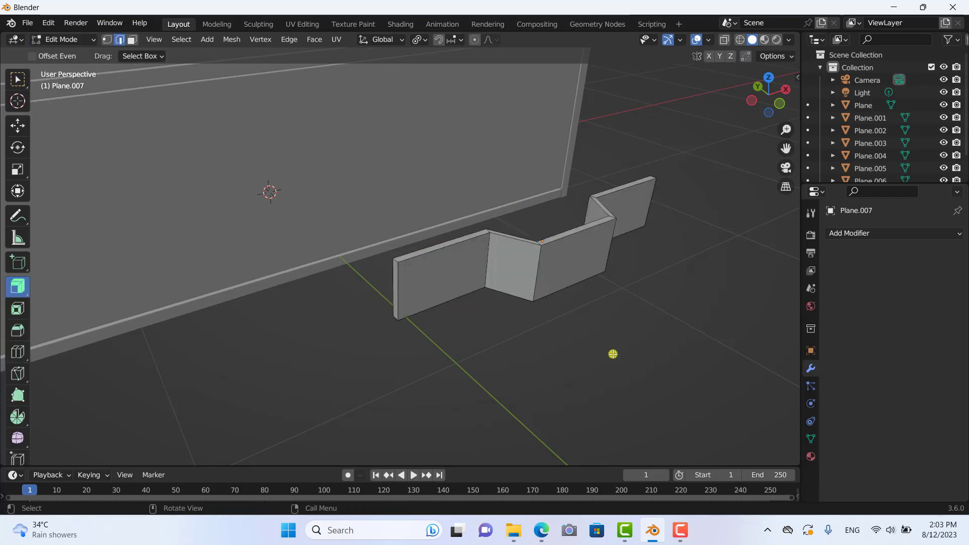
key(ctrl+r)
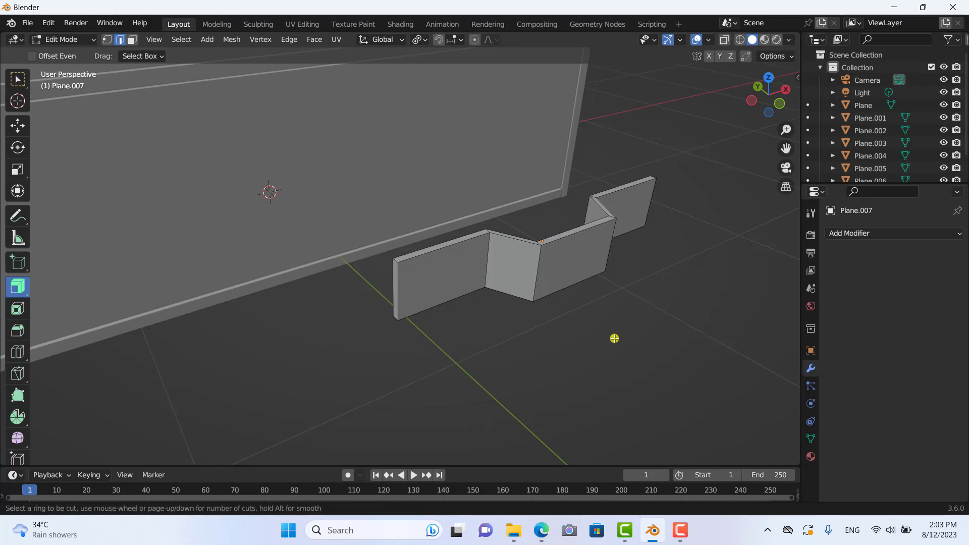
click(612, 252)
right_click(611, 253)
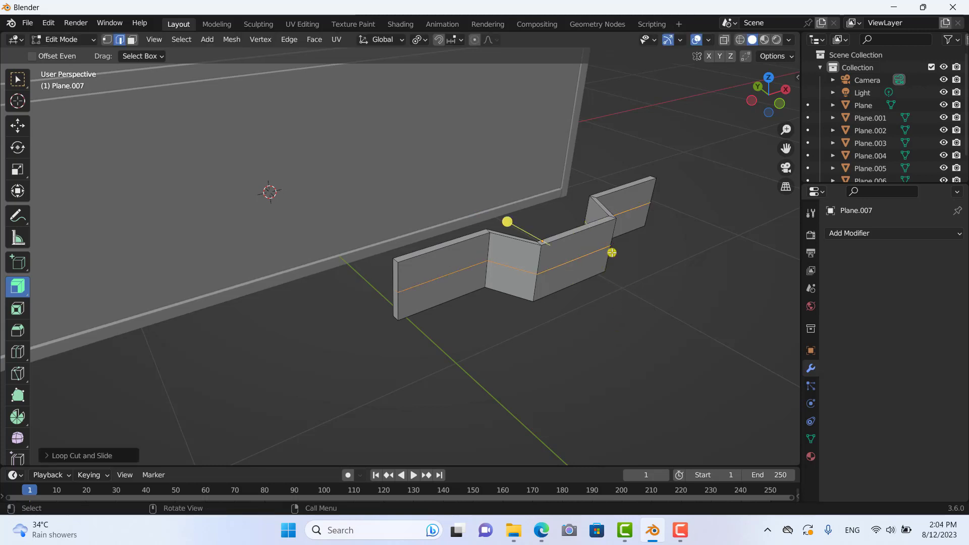
Bevel the new loop into a wide band and return to Object Mode.
key(ctrl)
key(ctrl+b)
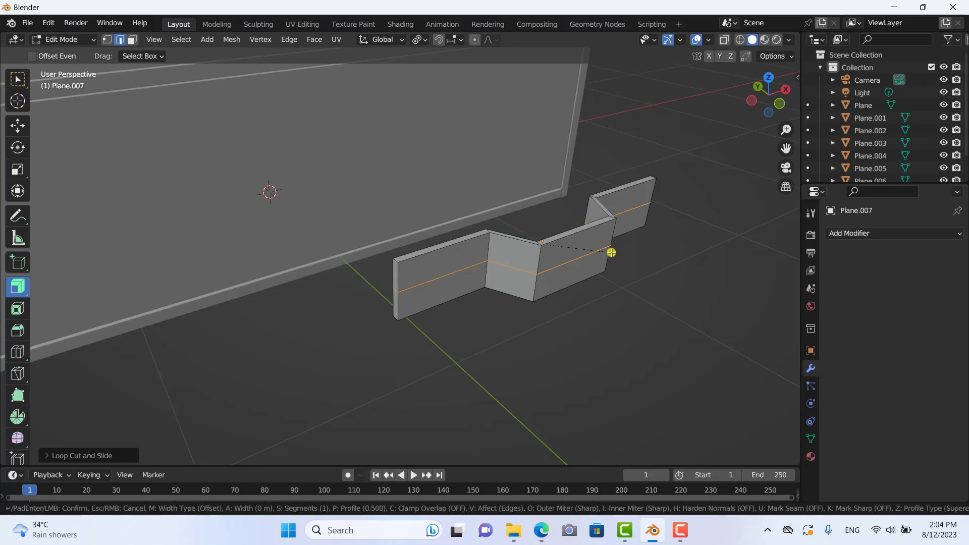
click(668, 277)
mouse_move(669, 277)
middle_down()
mouse_move(584, 340)
mouse_move(515, 338)
middle_up()
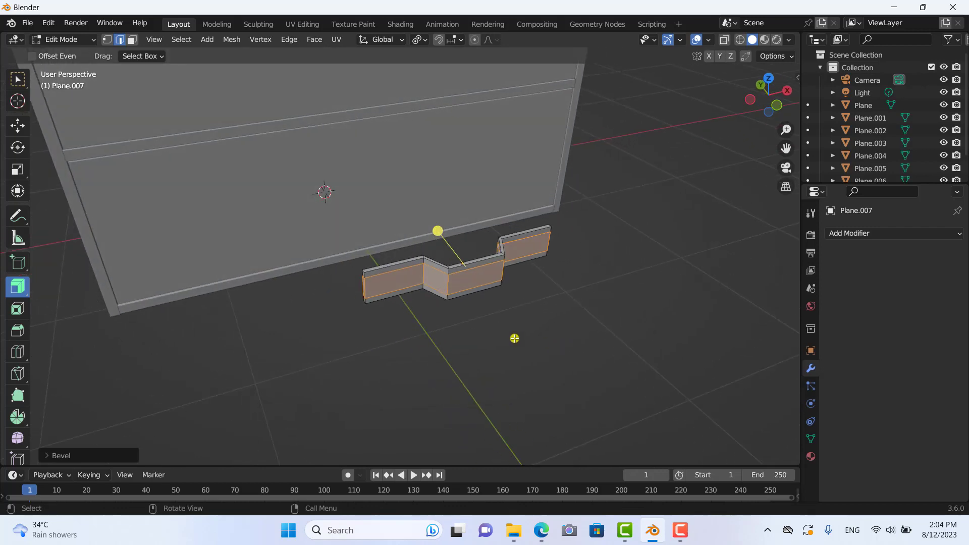
click(82, 44)
click(605, 335)
Give Plane.007 a Catmull-Clark Subdivision Surface modifier at viewport level 2.
middle_drag(605, 335, 627, 342)
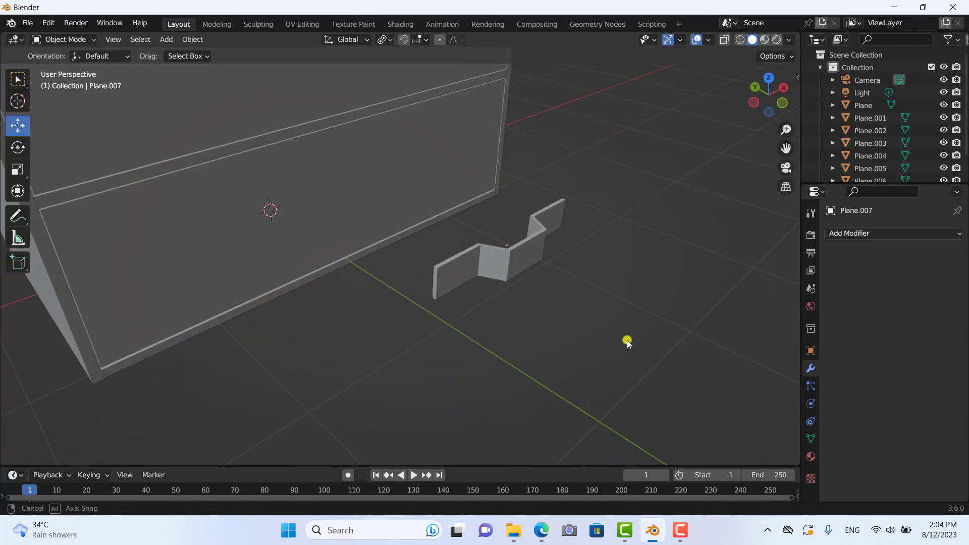
click(502, 280)
middle_drag(501, 280, 586, 326)
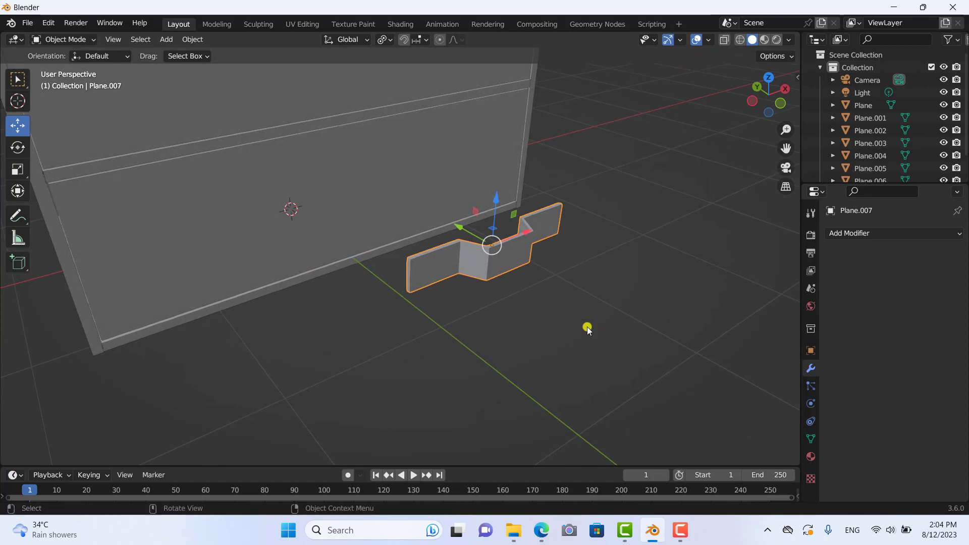
click(861, 234)
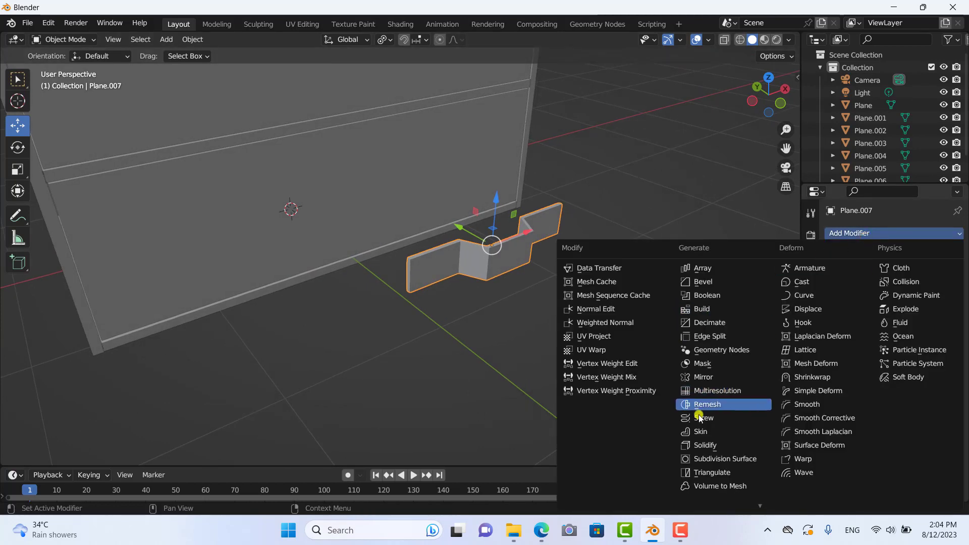
click(733, 458)
mouse_move(653, 394)
middle_down()
mouse_move(588, 391)
mouse_move(601, 444)
mouse_move(626, 404)
mouse_move(622, 379)
mouse_move(649, 389)
middle_up()
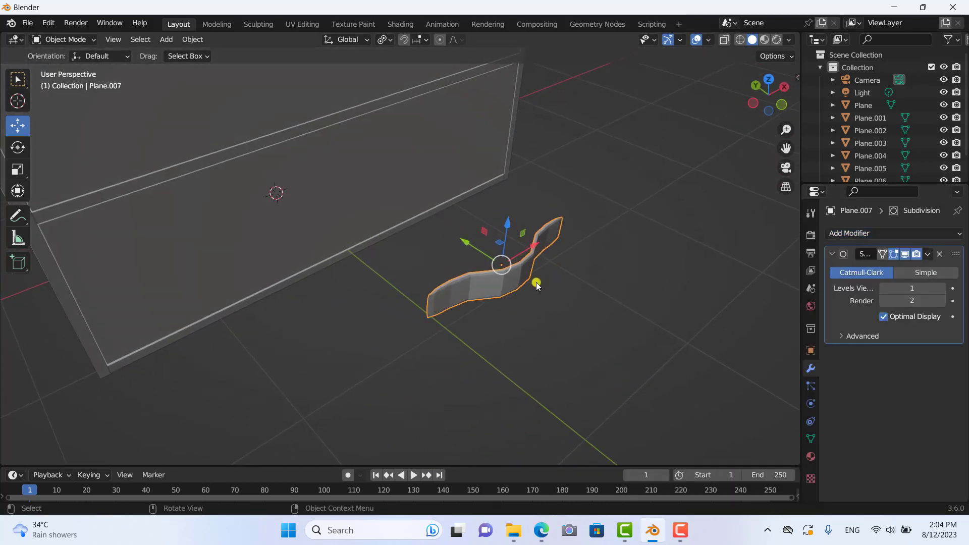
click(945, 288)
click(610, 326)
mouse_move(610, 326)
middle_down()
mouse_move(660, 359)
mouse_move(594, 307)
mouse_move(584, 266)
mouse_move(614, 318)
middle_up()
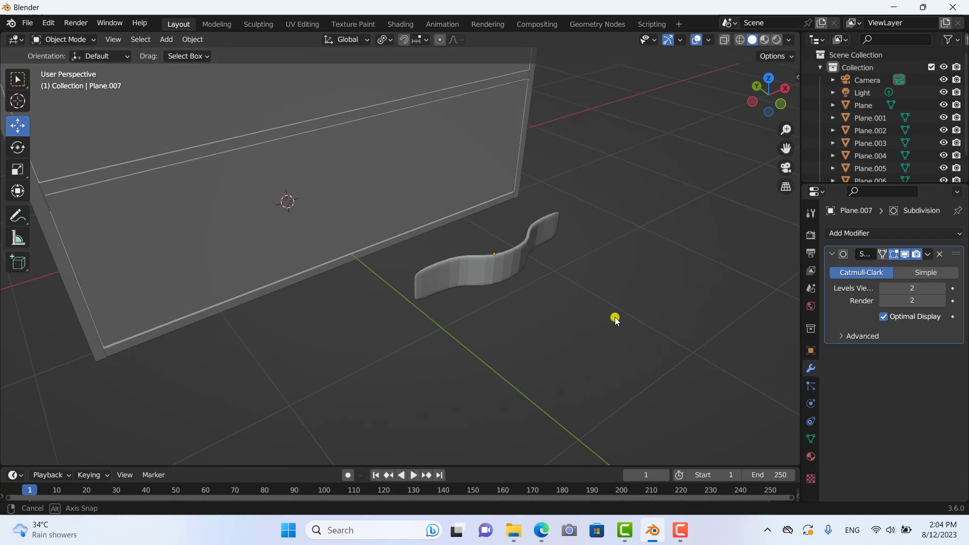
click(482, 271)
right_click(483, 271)
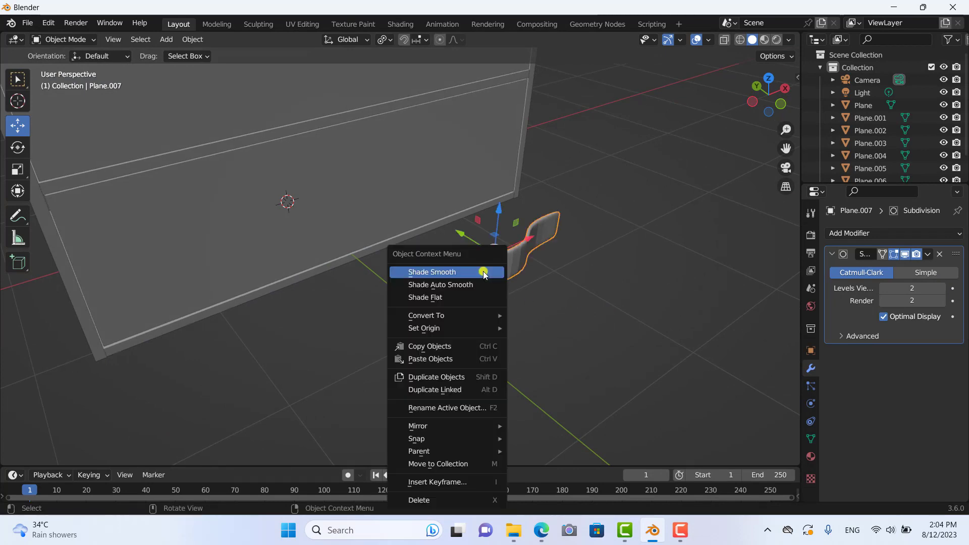
Shade the handle smooth and slide it along Y toward the cabinet.
click(442, 273)
mouse_move(543, 314)
middle_down()
mouse_move(491, 352)
mouse_move(516, 316)
mouse_move(537, 313)
mouse_move(534, 331)
mouse_move(444, 253)
mouse_move(468, 264)
mouse_move(472, 310)
mouse_move(489, 289)
mouse_move(489, 262)
mouse_move(456, 247)
mouse_move(386, 262)
mouse_move(370, 286)
middle_up()
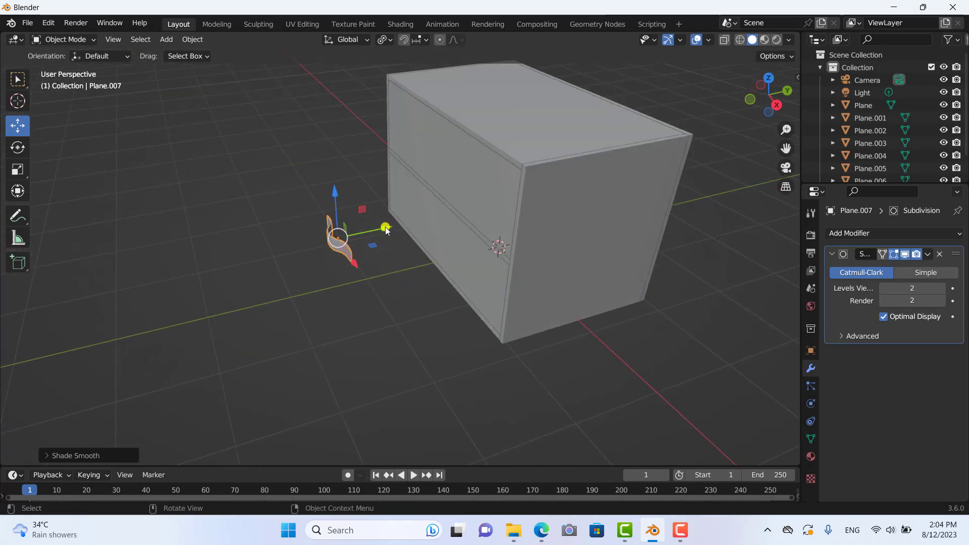
drag(386, 230, 485, 221)
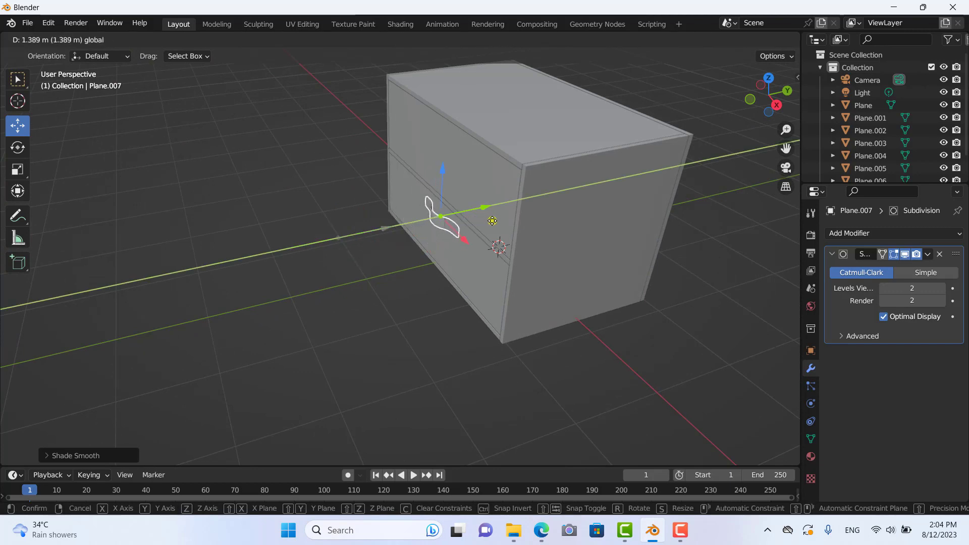
drag(494, 222, 494, 222)
middle_drag(494, 223, 549, 318)
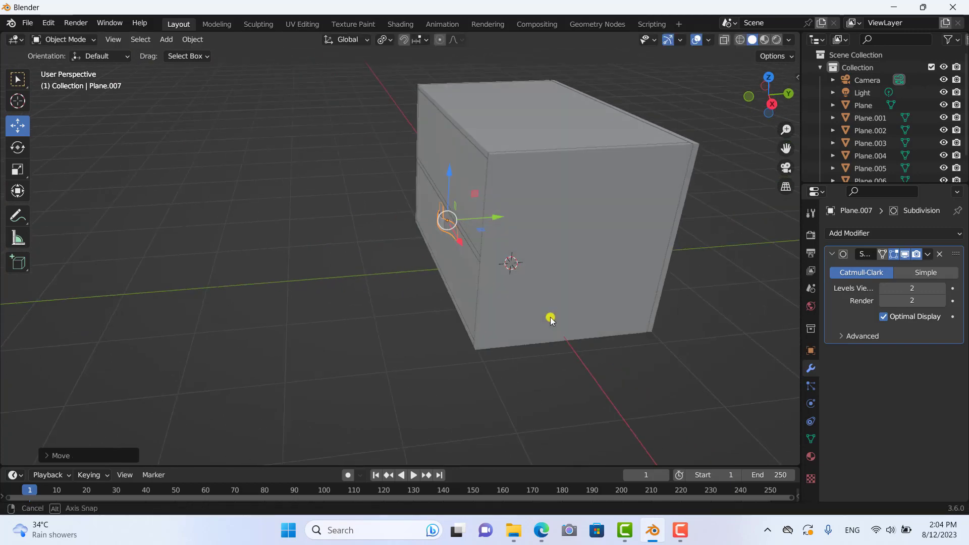
In the right side view with wireframe display, move the handle onto the drawer front.
key(KP_3)
scroll(489, 237, up, 1)
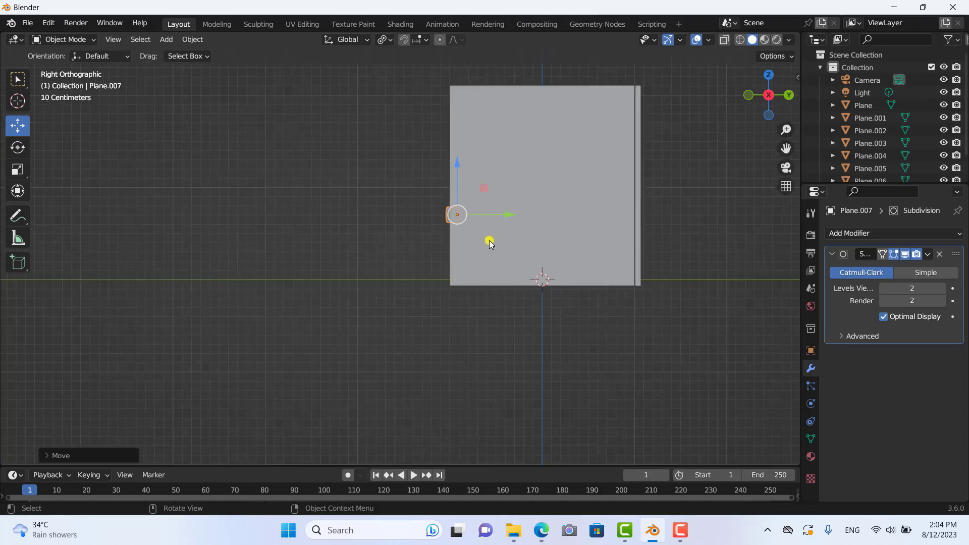
scroll(560, 202, up, 2)
click(739, 40)
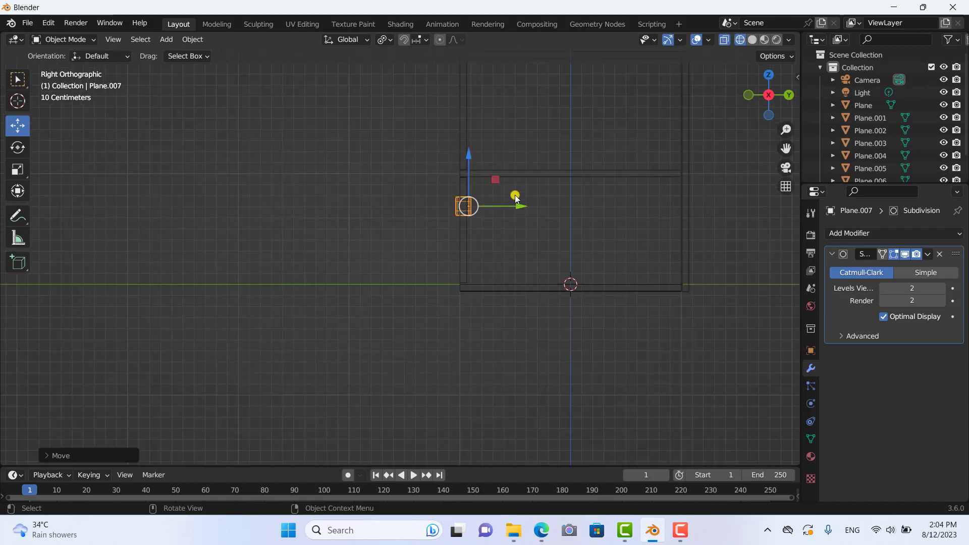
drag(520, 207, 509, 204)
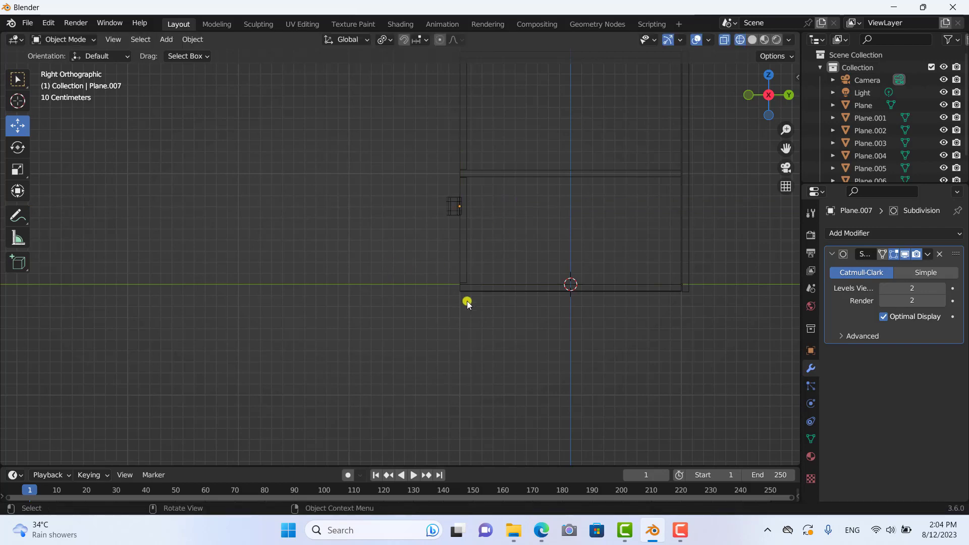
middle_drag(467, 300, 525, 360)
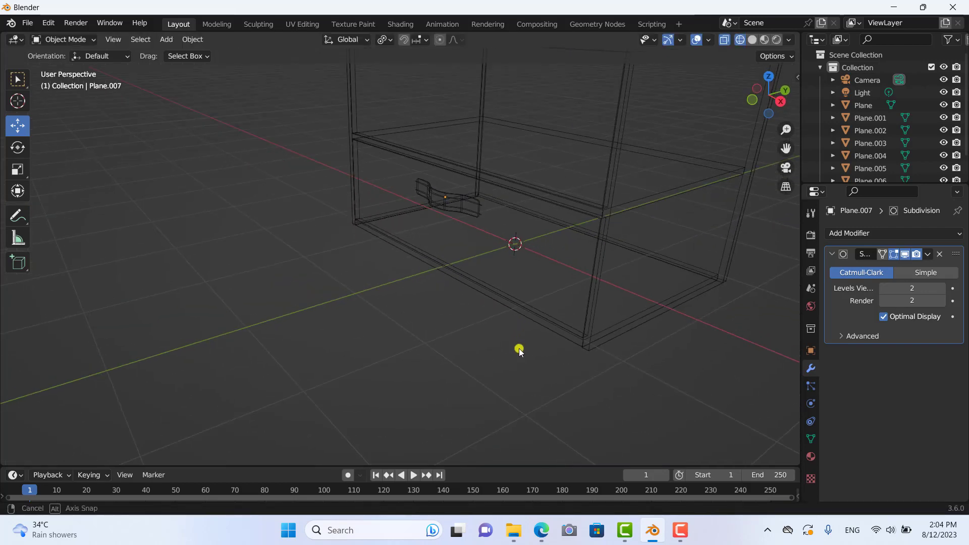
click(763, 42)
click(752, 40)
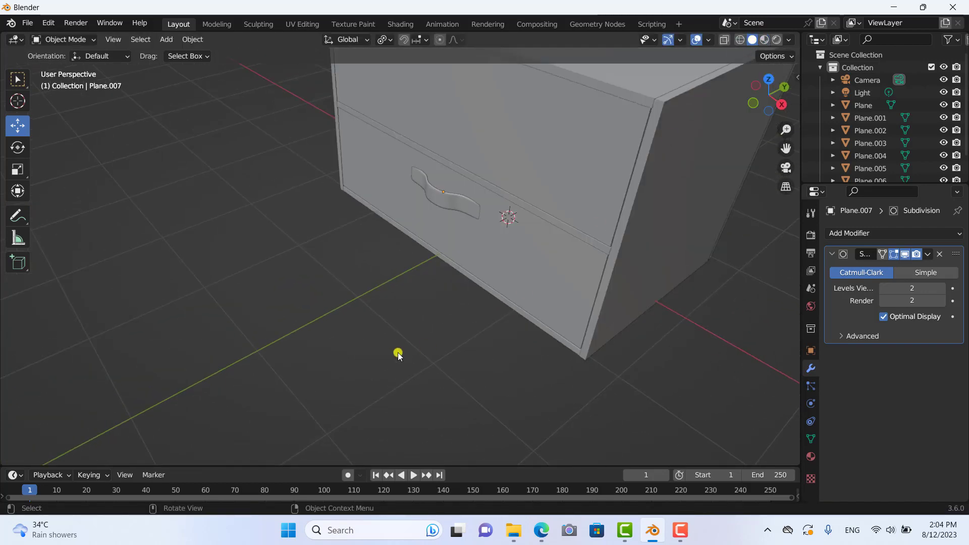
mouse_move(396, 353)
middle_down()
mouse_move(577, 317)
mouse_move(433, 291)
middle_up()
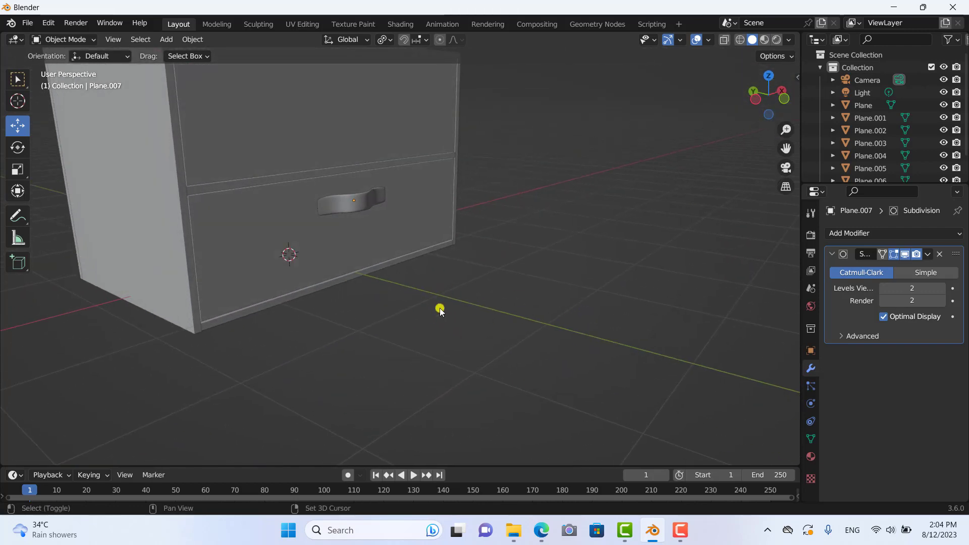
shift+scroll(440, 308, up, 4)
In the front view, lower the handle onto the lower drawer.
click(389, 282)
mouse_move(389, 282)
middle_down()
mouse_move(501, 372)
mouse_move(467, 367)
middle_up()
key(KP_1)
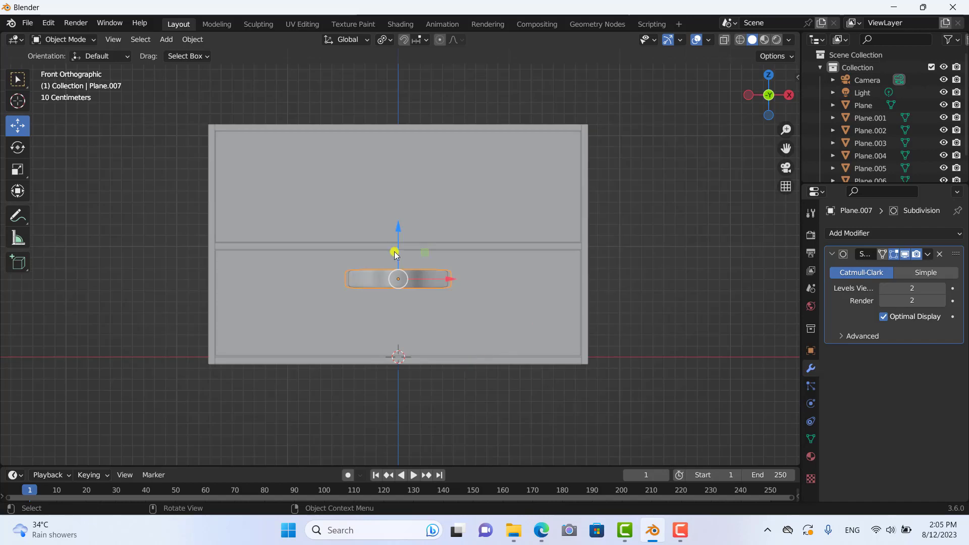
drag(396, 229, 400, 252)
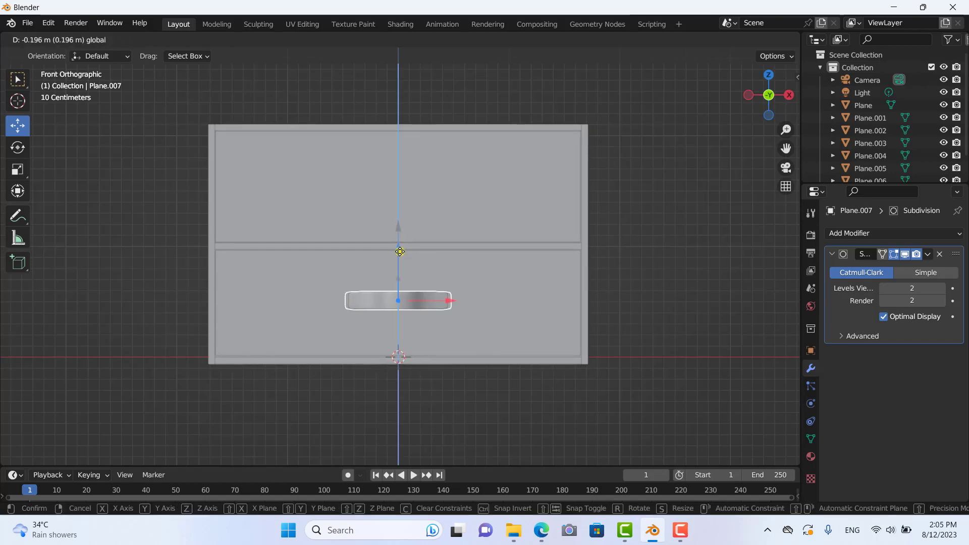
mouse_move(454, 392)
middle_down()
mouse_move(450, 409)
mouse_move(390, 460)
mouse_move(318, 433)
mouse_move(428, 444)
mouse_move(461, 47)
mouse_move(516, 451)
mouse_move(331, 277)
mouse_move(359, 310)
mouse_move(408, 289)
mouse_move(386, 310)
middle_up()
click(377, 297)
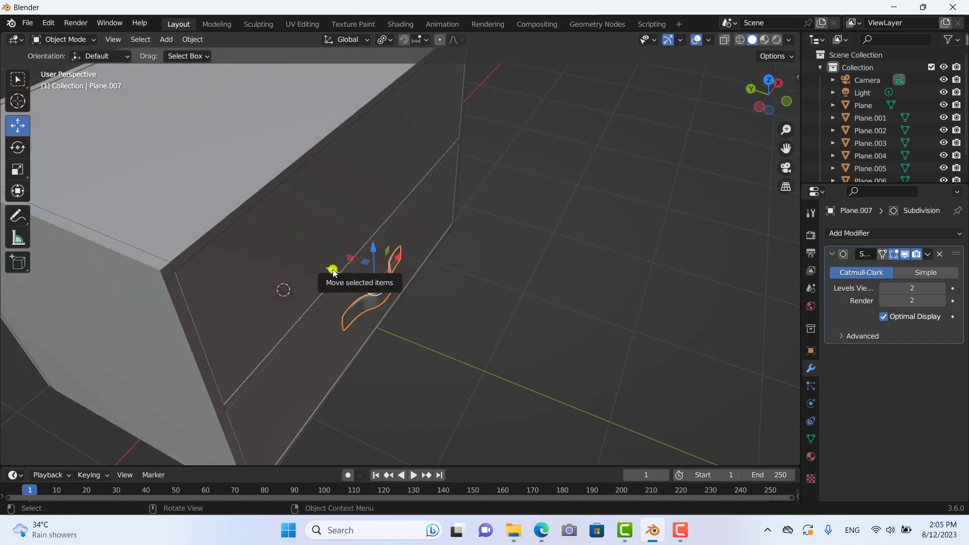
drag(333, 273, 329, 271)
In the top view, align the handle flush against the drawer front.
key(KP_7)
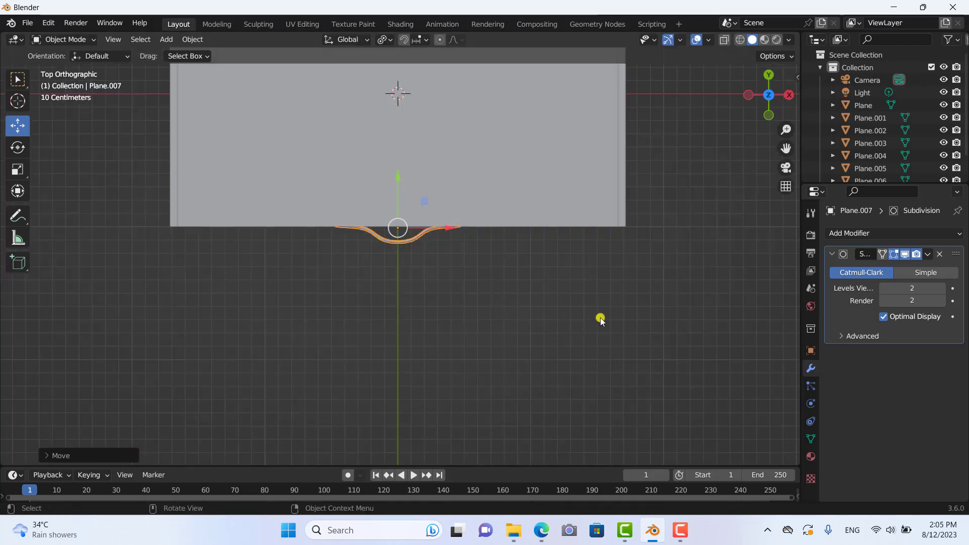
drag(398, 178, 397, 180)
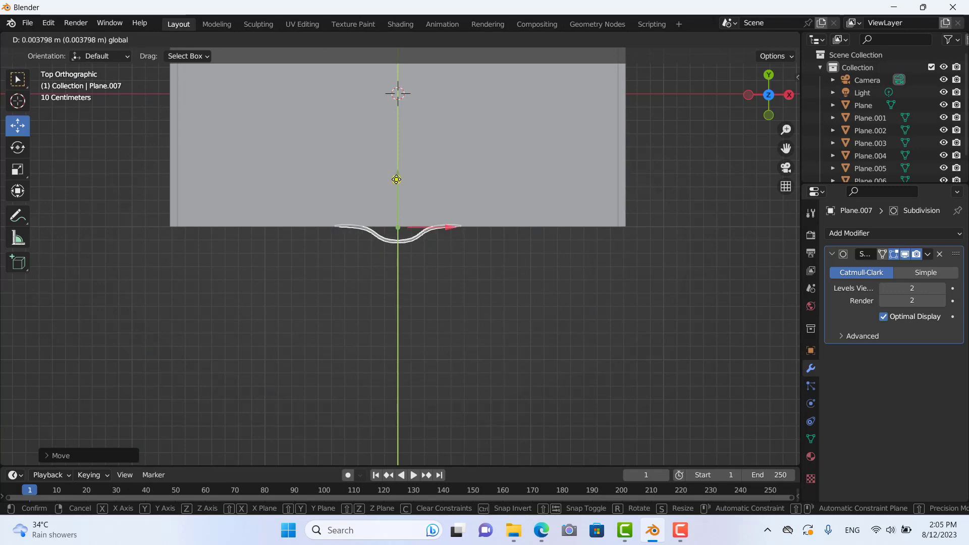
drag(397, 179, 396, 179)
mouse_move(449, 288)
middle_down()
mouse_move(468, 202)
mouse_move(373, 171)
mouse_move(463, 158)
mouse_move(404, 199)
mouse_move(324, 208)
mouse_move(385, 216)
mouse_move(439, 208)
middle_up()
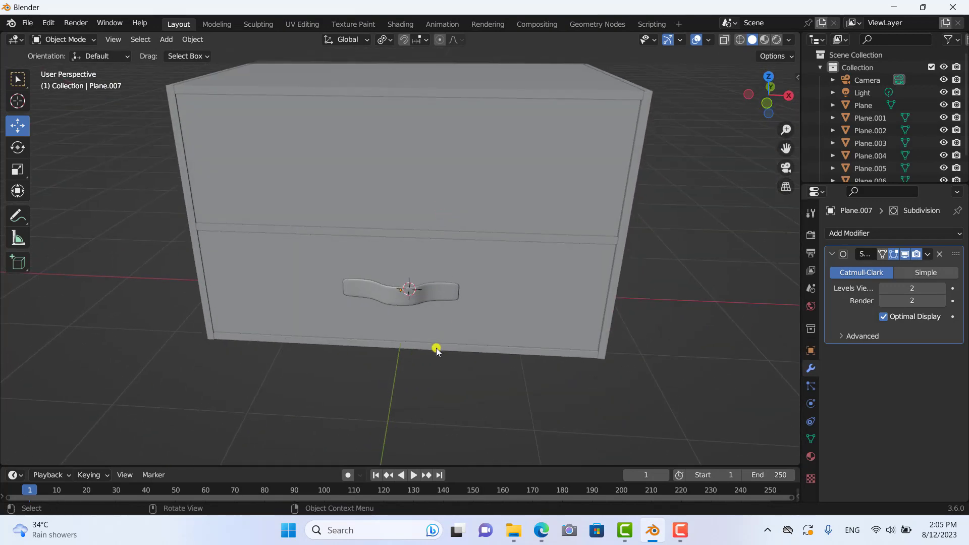
mouse_move(437, 349)
middle_down()
mouse_move(377, 324)
mouse_move(387, 340)
mouse_move(440, 317)
middle_up()
scroll(387, 340, up, 2)
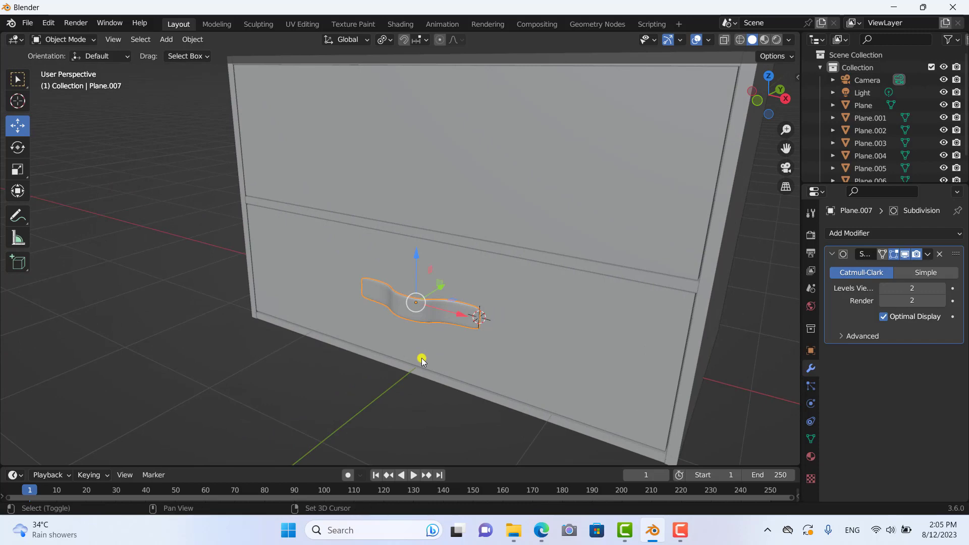
Duplicate the curved handle as Plane.008 and centre the copy on the upper drawer's front.
key(shift+d)
key(z)
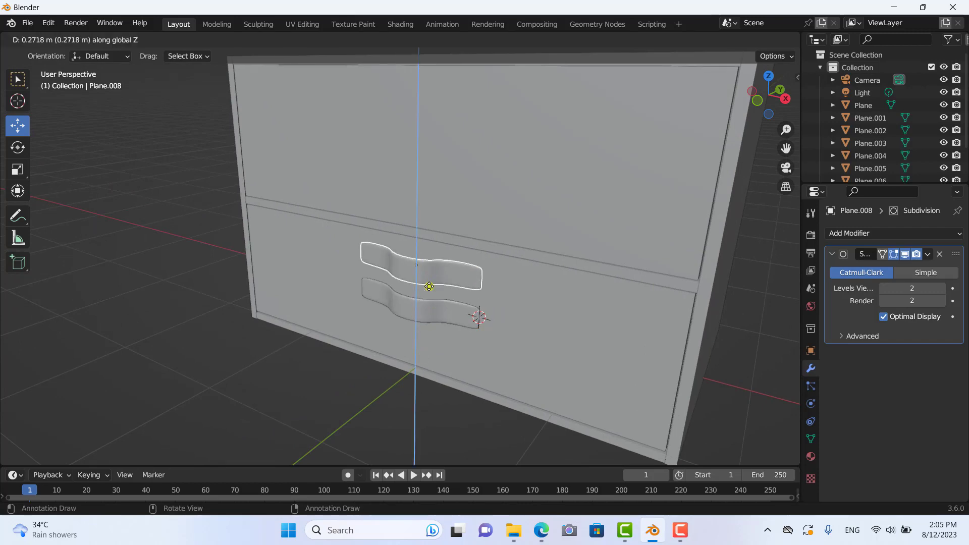
click(447, 204)
mouse_move(447, 205)
middle_down()
mouse_move(533, 298)
mouse_move(507, 276)
middle_up()
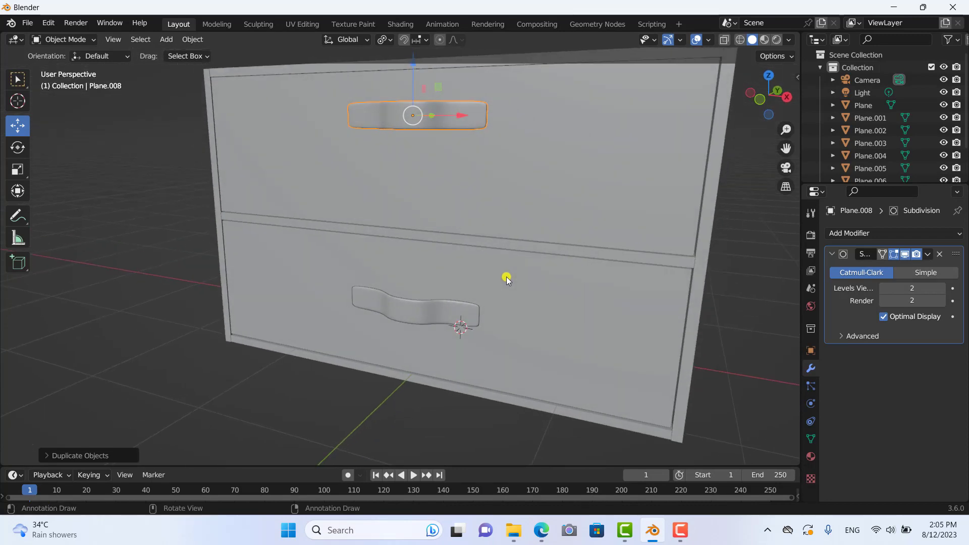
key(KP_1)
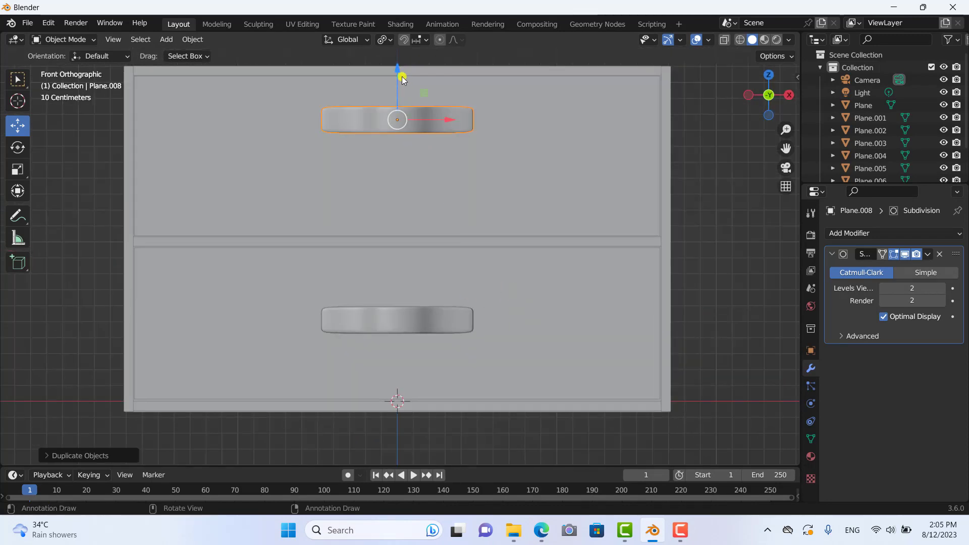
drag(395, 68, 396, 112)
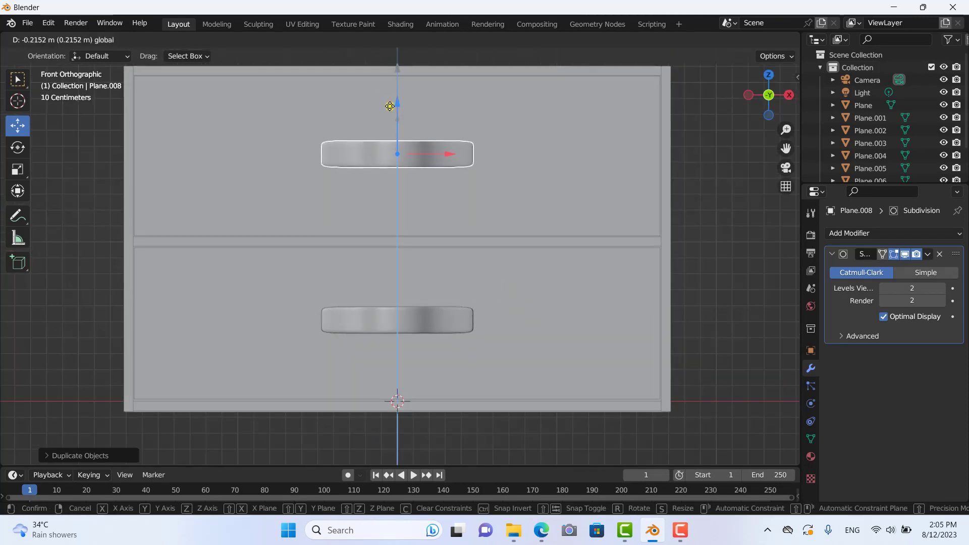
mouse_move(395, 111)
middle_down()
mouse_move(453, 226)
mouse_move(418, 271)
mouse_move(459, 235)
mouse_move(606, 237)
middle_up()
click(606, 237)
mouse_move(525, 307)
middle_down()
mouse_move(396, 328)
mouse_move(454, 318)
middle_up()
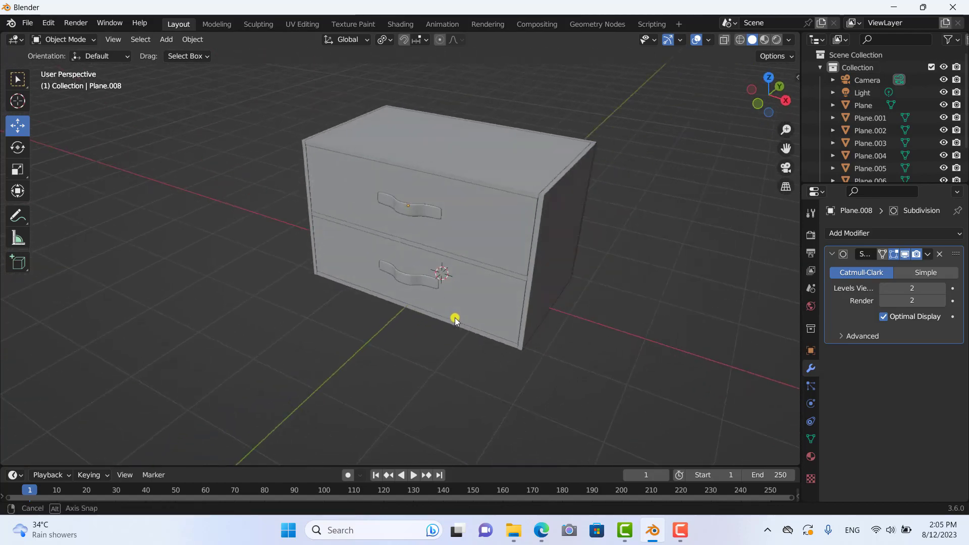
mouse_move(610, 269)
middle_down()
mouse_move(681, 264)
mouse_move(595, 244)
mouse_move(502, 294)
mouse_move(569, 273)
mouse_move(560, 275)
middle_up()
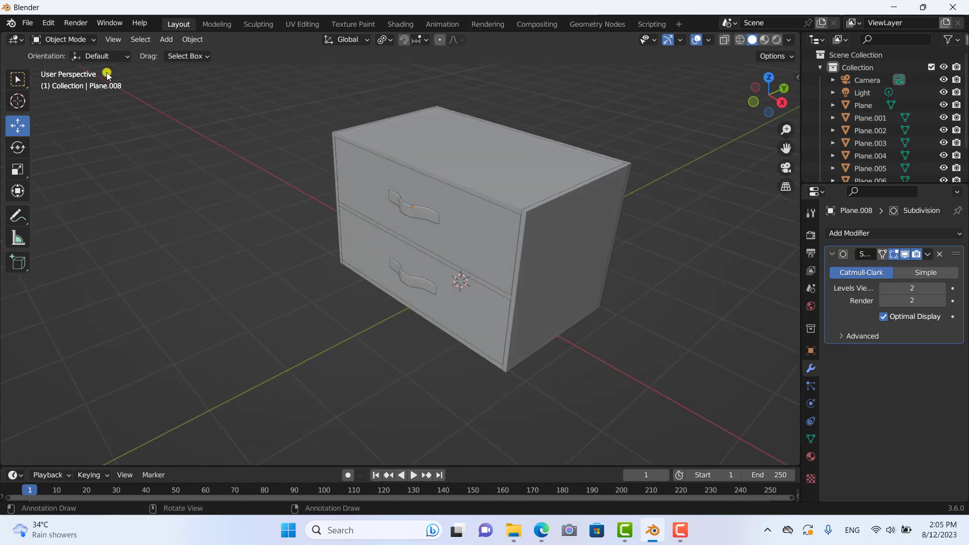
Add a new cube and move it to the right of the cabinet.
click(166, 40)
mouse_move(184, 53)
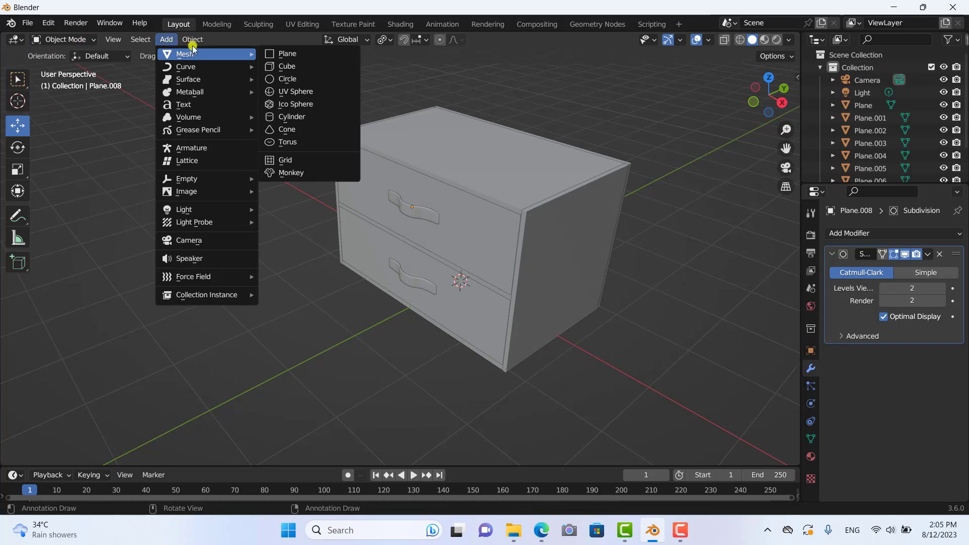
click(289, 67)
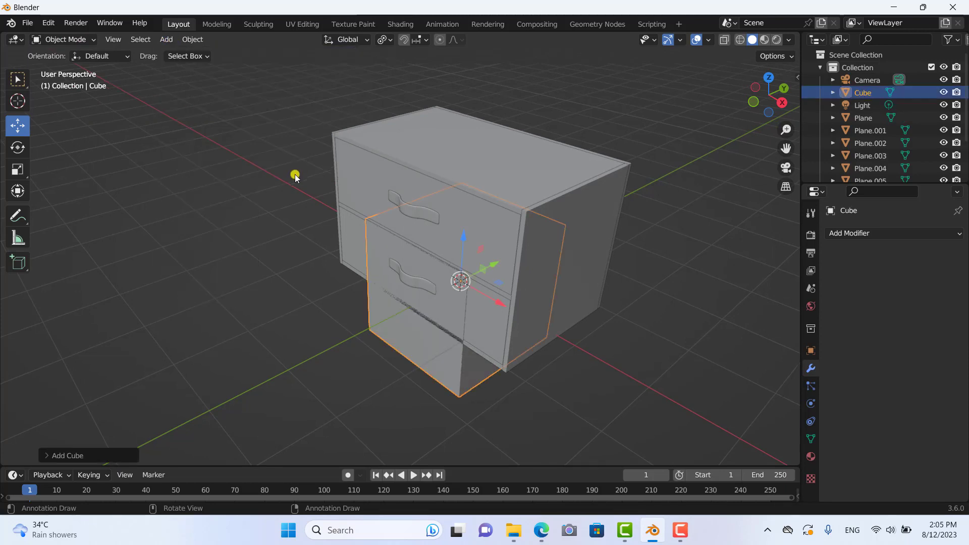
middle_drag(295, 174, 292, 177)
key(g)
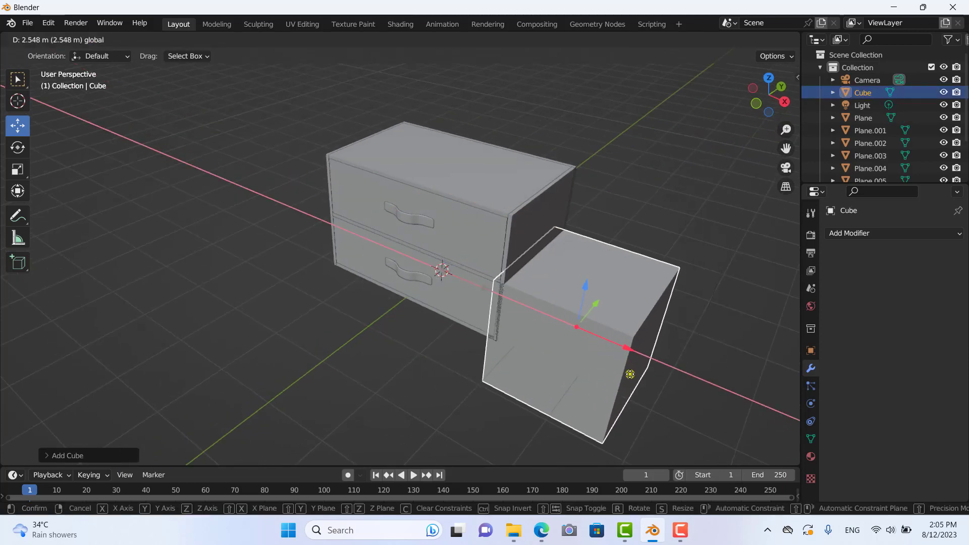
click(612, 363)
mouse_move(612, 363)
middle_down()
mouse_move(328, 221)
mouse_move(508, 297)
middle_up()
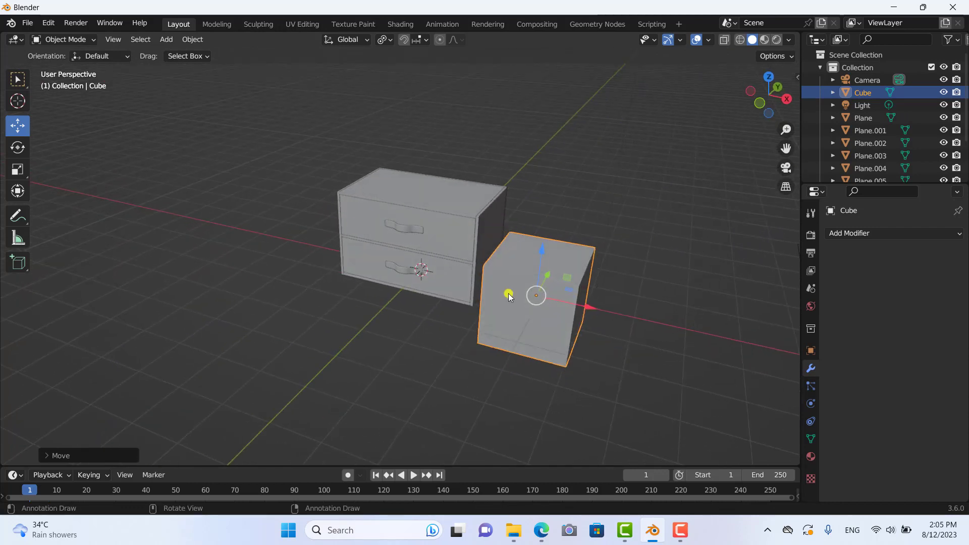
Scale the cube to about 0.15 along X and 0.25 along Z, forming a flat block.
key(s)
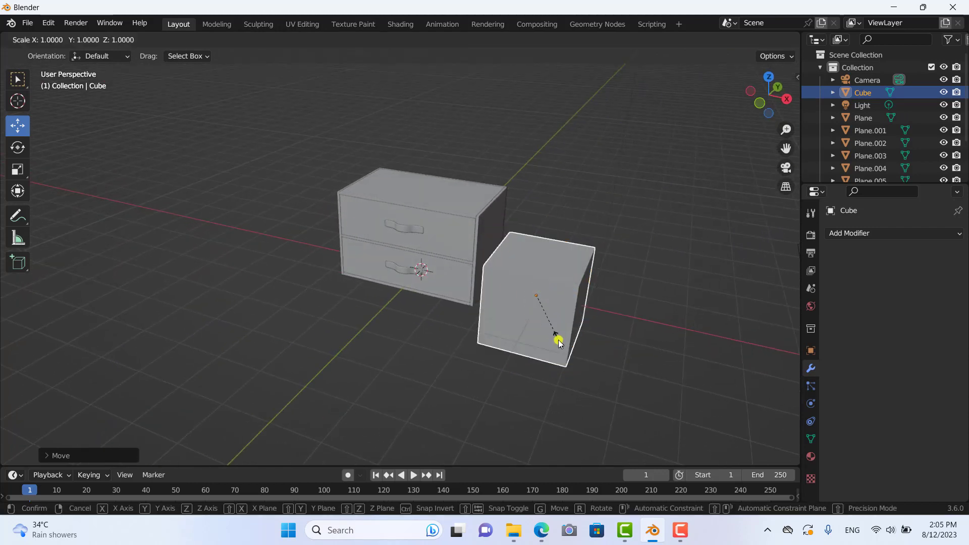
key(x)
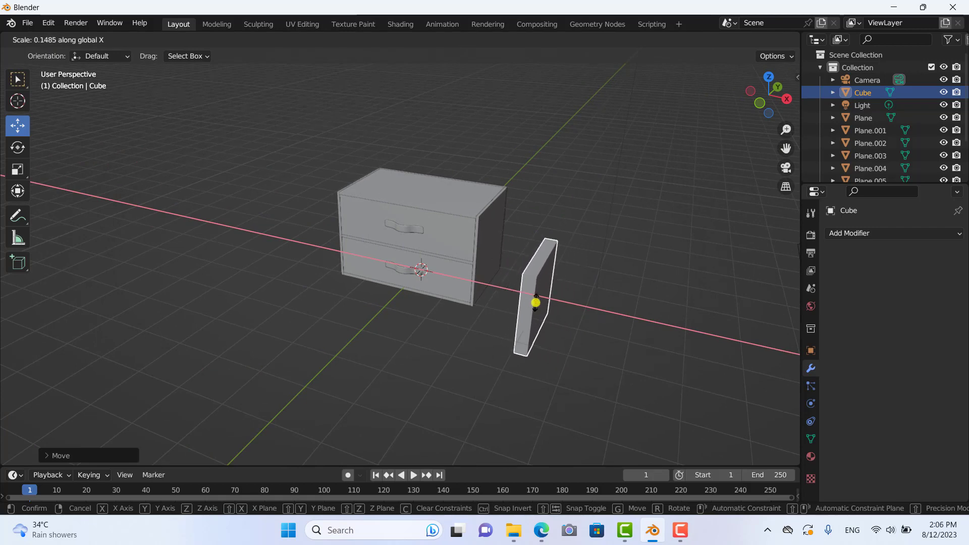
click(531, 301)
mouse_move(490, 291)
middle_down()
mouse_move(420, 255)
mouse_move(440, 265)
middle_up()
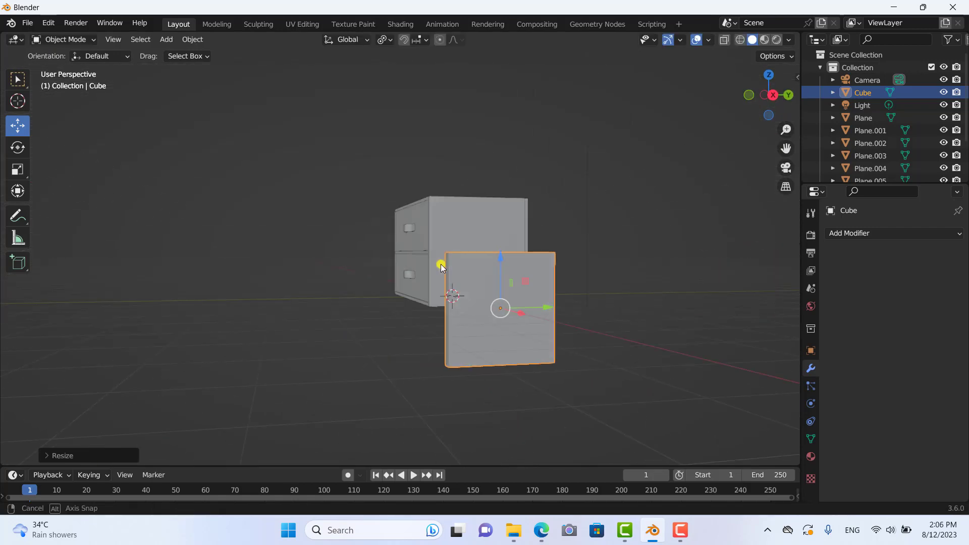
key(s)
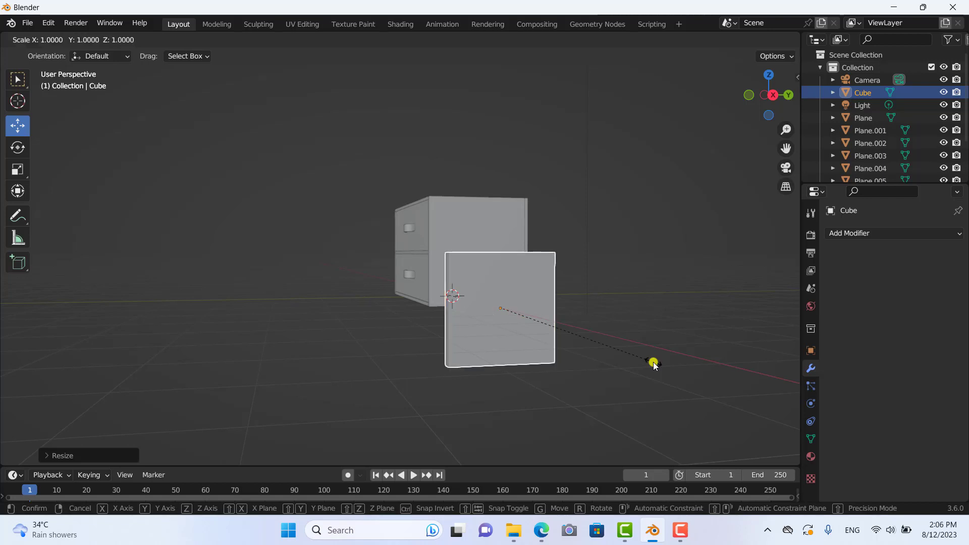
key(z)
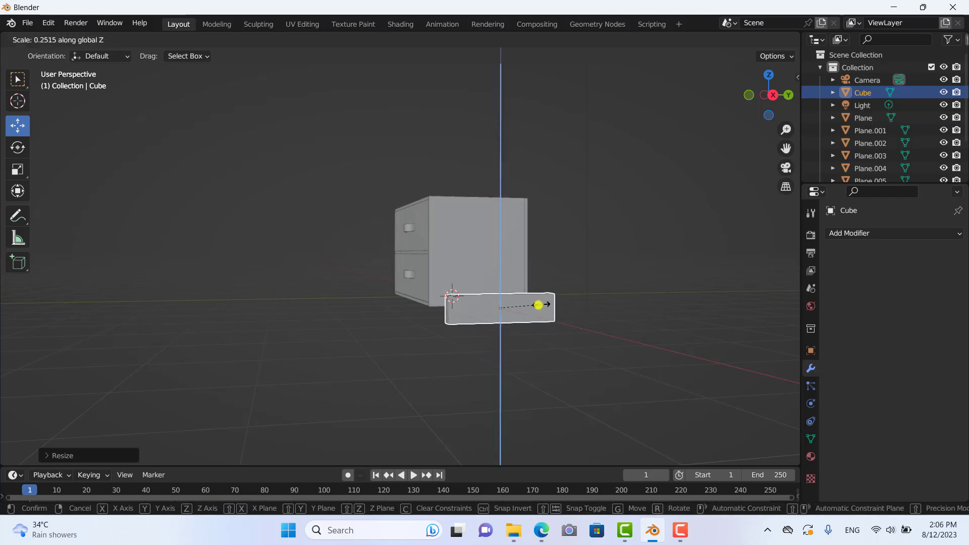
click(525, 310)
mouse_move(521, 324)
middle_down()
mouse_move(616, 353)
mouse_move(584, 341)
mouse_move(586, 309)
middle_up()
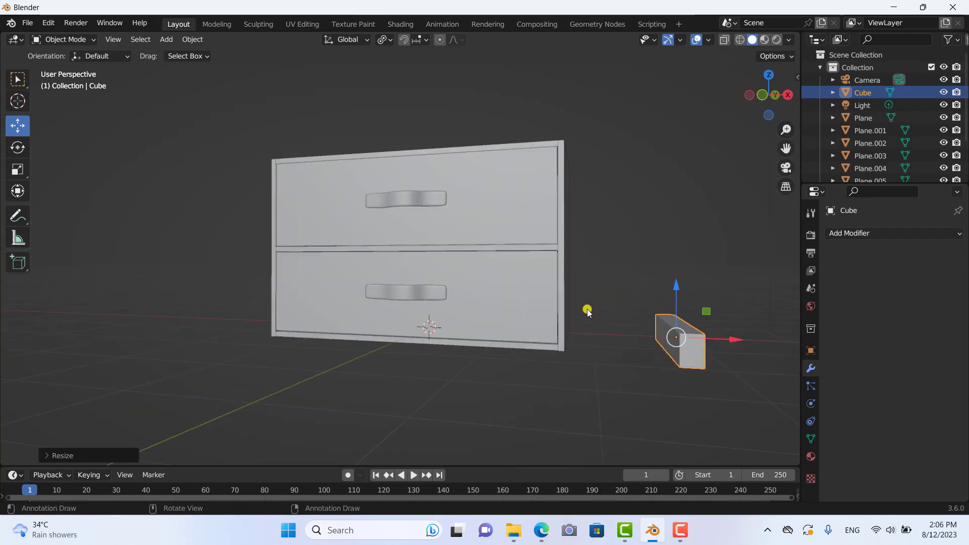
In front view, narrow the block along X and move it under the cabinet's bottom corner.
key(KP_1)
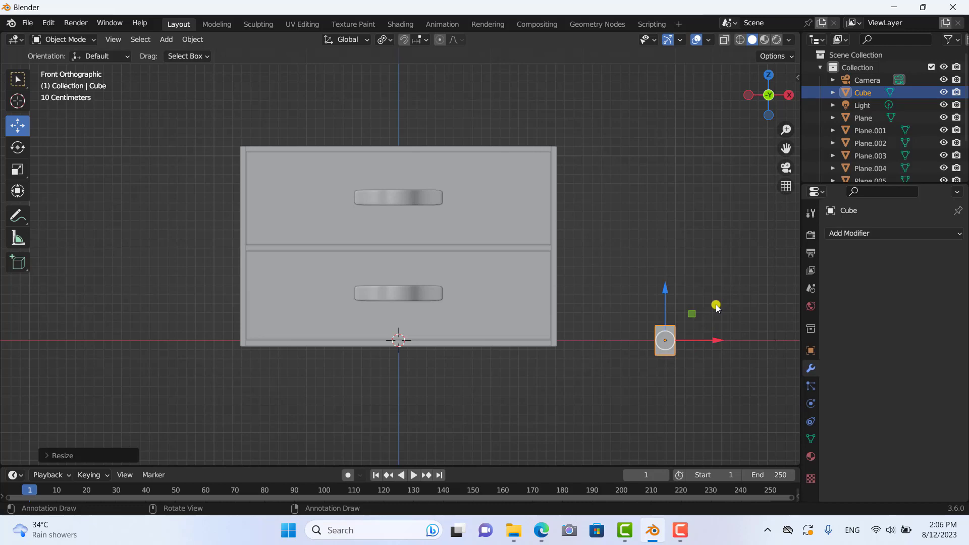
key(s)
key(x)
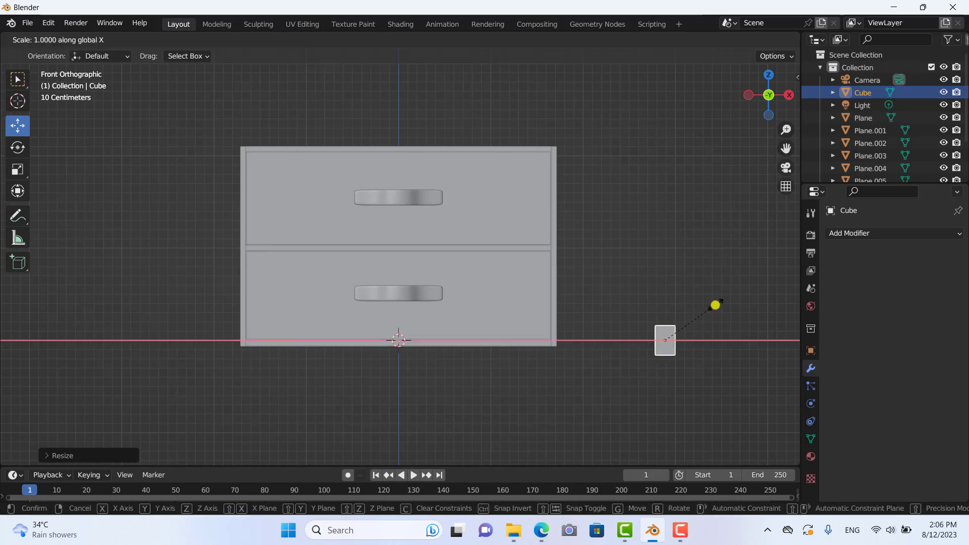
click(711, 316)
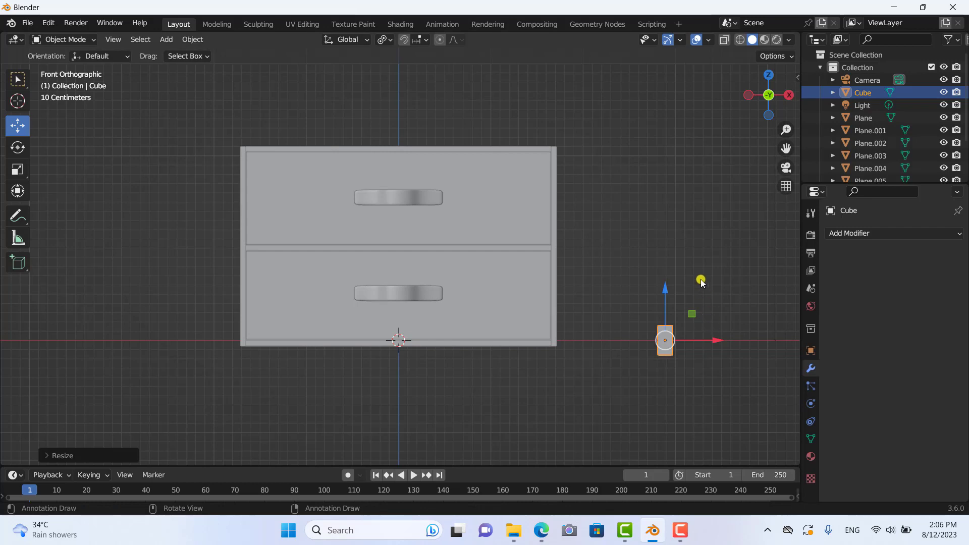
click(709, 323)
click(667, 330)
key(g)
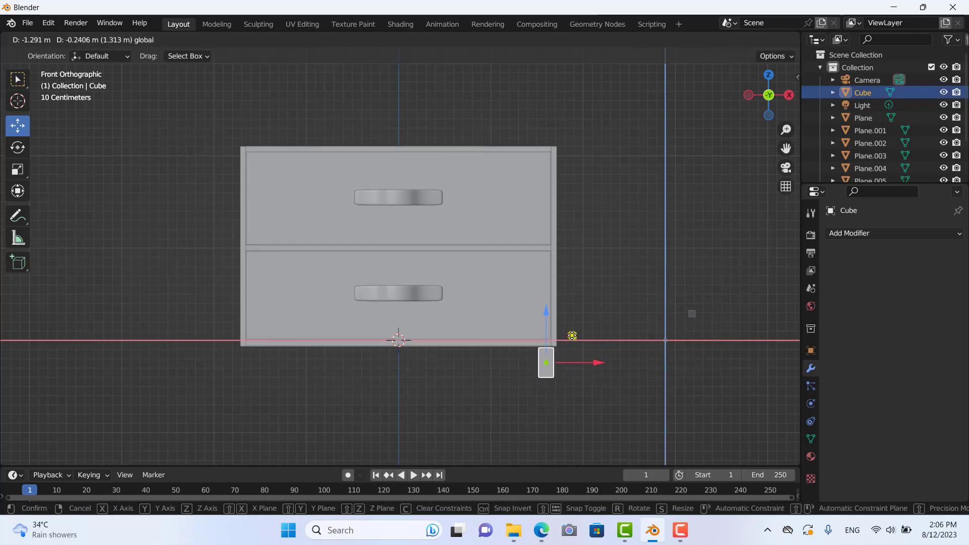
click(571, 335)
In right-side view, shift the block about 0.03 m along Y to align beneath the cabinet.
mouse_move(610, 276)
middle_down()
mouse_move(582, 294)
mouse_move(495, 271)
mouse_move(500, 246)
mouse_move(488, 248)
mouse_move(460, 287)
mouse_move(458, 322)
mouse_move(478, 270)
mouse_move(488, 329)
mouse_move(577, 305)
mouse_move(543, 314)
mouse_move(555, 368)
mouse_move(522, 346)
mouse_move(528, 357)
mouse_move(521, 349)
mouse_move(501, 354)
mouse_move(521, 361)
mouse_move(507, 274)
mouse_move(521, 346)
mouse_move(541, 347)
middle_up()
click(557, 371)
scroll(522, 346, up, 3)
key(KP_3)
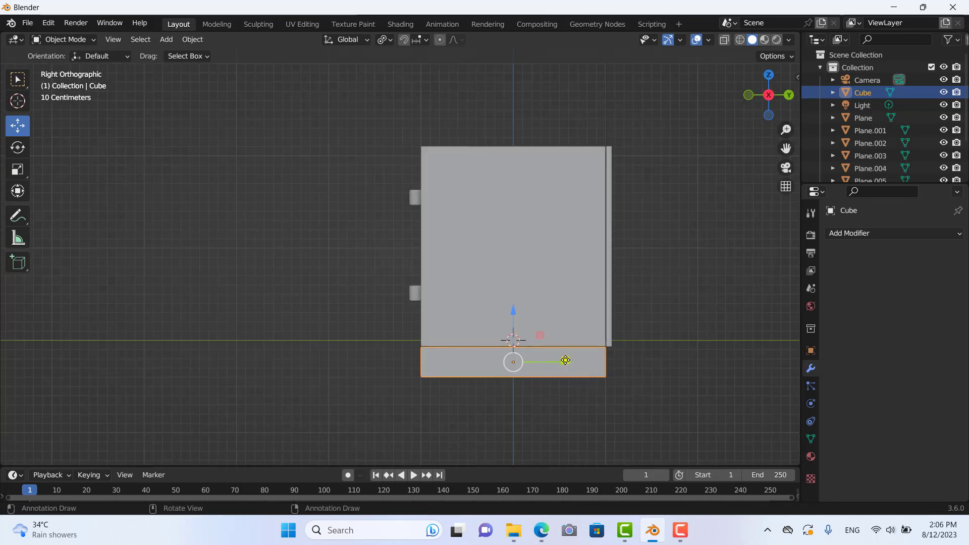
drag(562, 360, 569, 360)
click(591, 413)
click(490, 366)
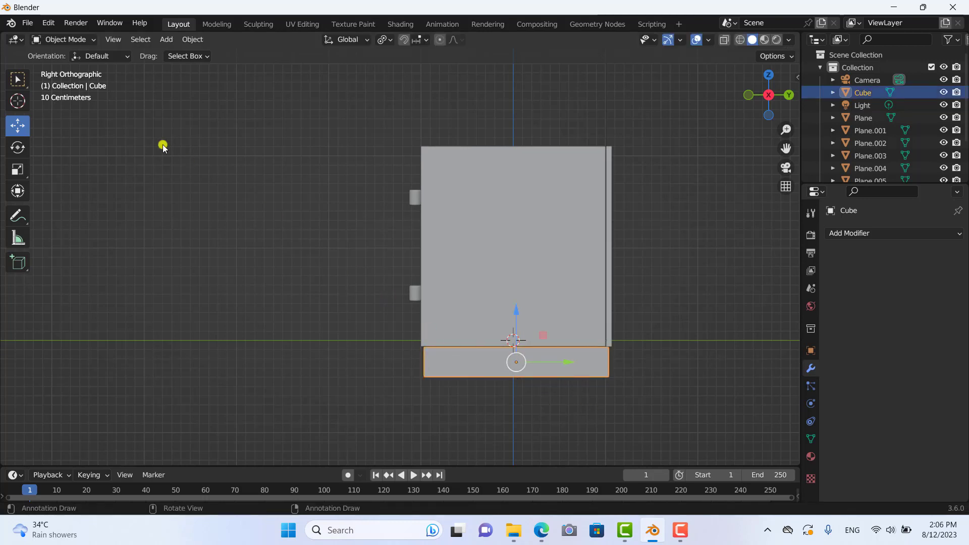
In Edit Mode wireframe, select the leg's top edge and shrink it along Y.
click(81, 42)
click(90, 64)
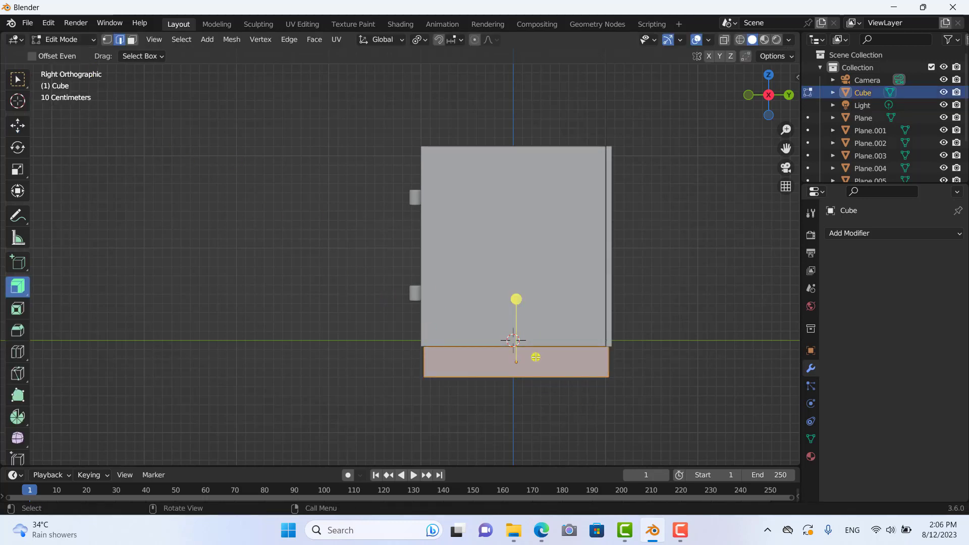
click(738, 41)
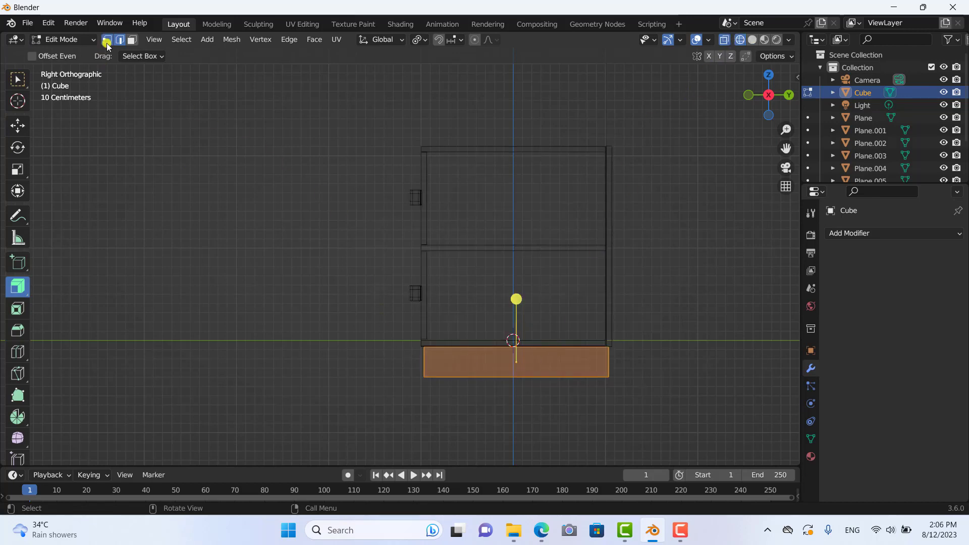
drag(390, 321, 650, 357)
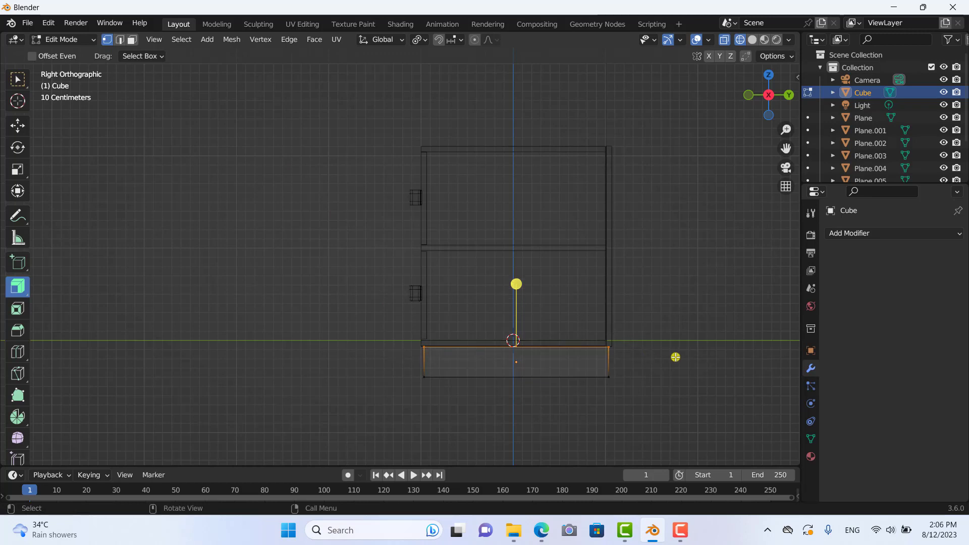
key(s)
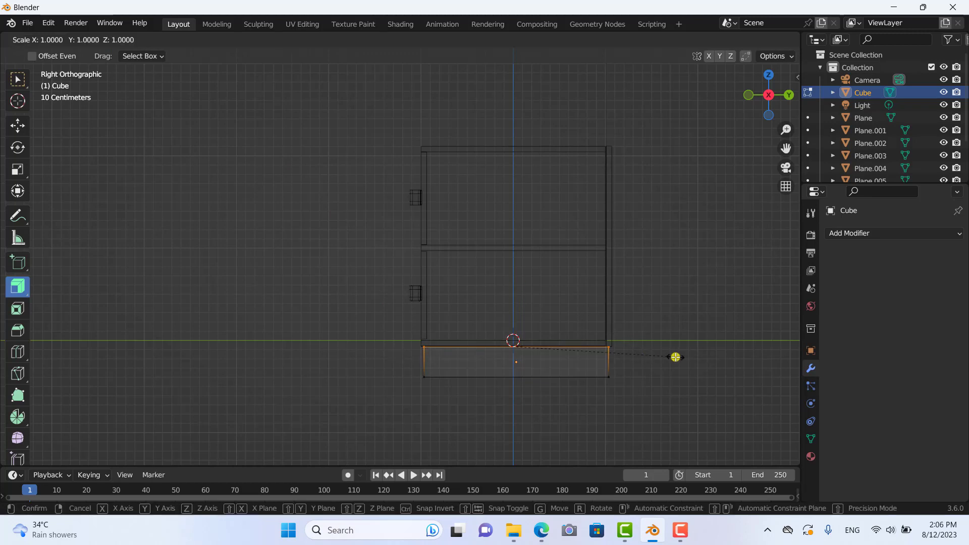
key(y)
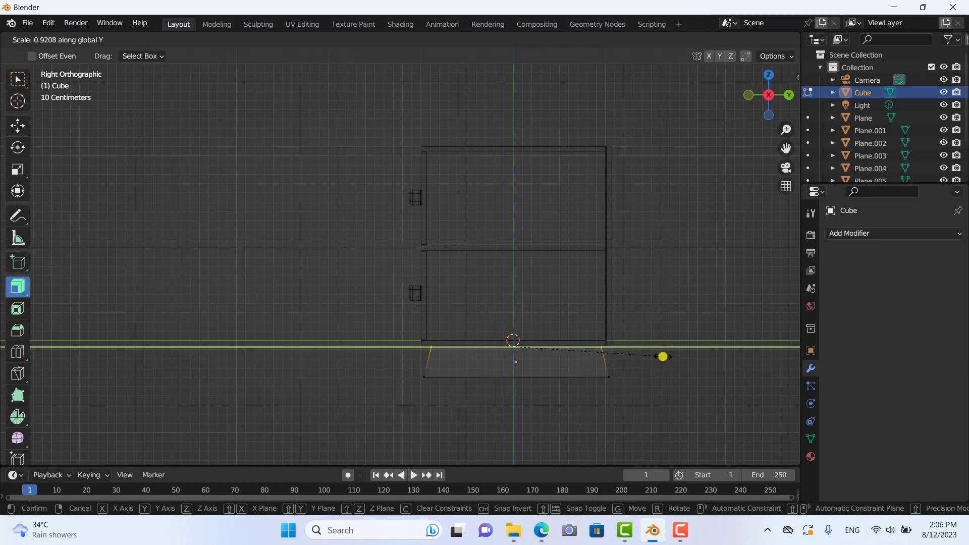
click(662, 356)
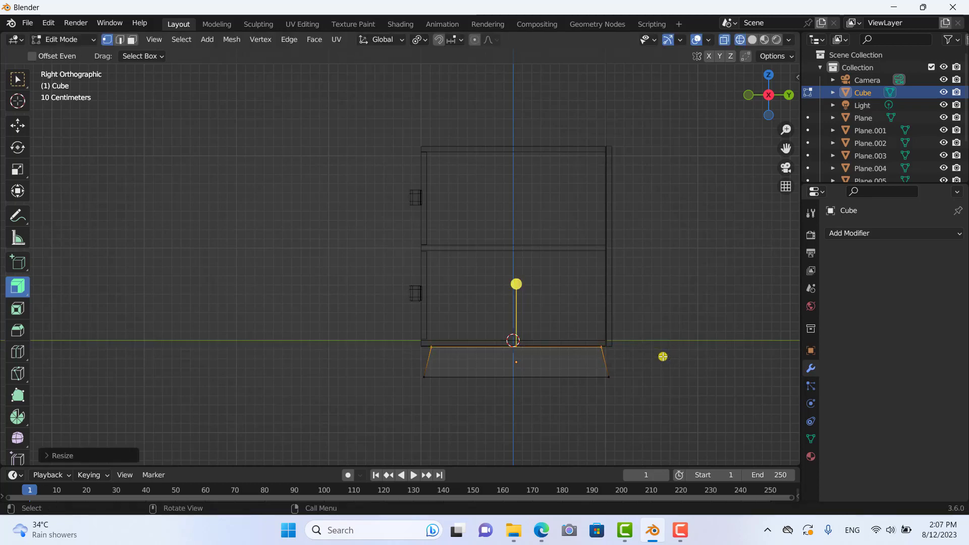
Return to solid shading, Object Mode and a perspective view.
click(659, 411)
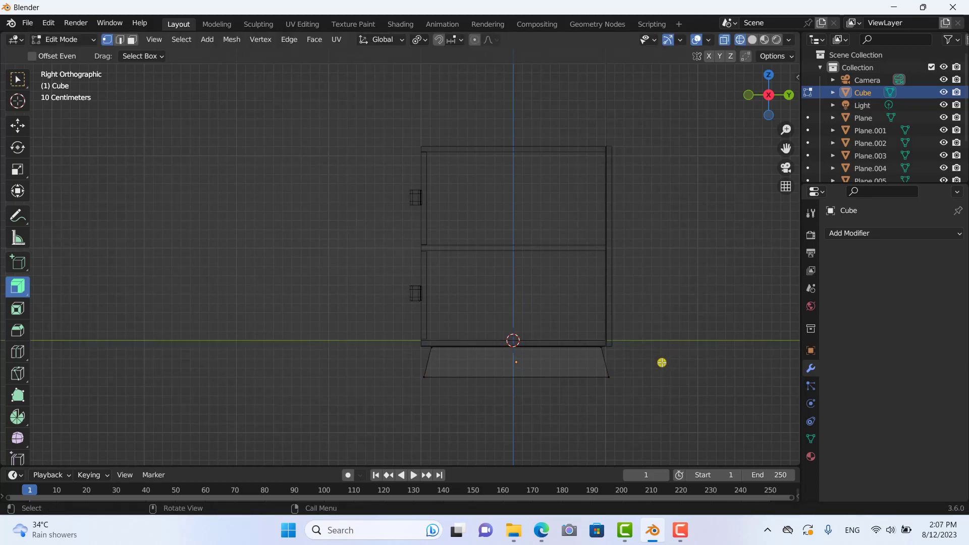
click(752, 42)
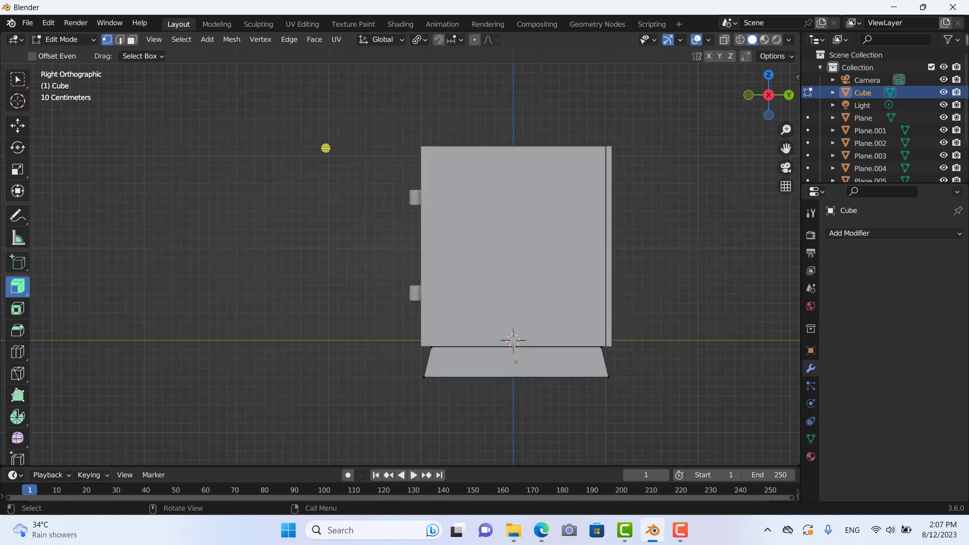
click(75, 39)
click(78, 58)
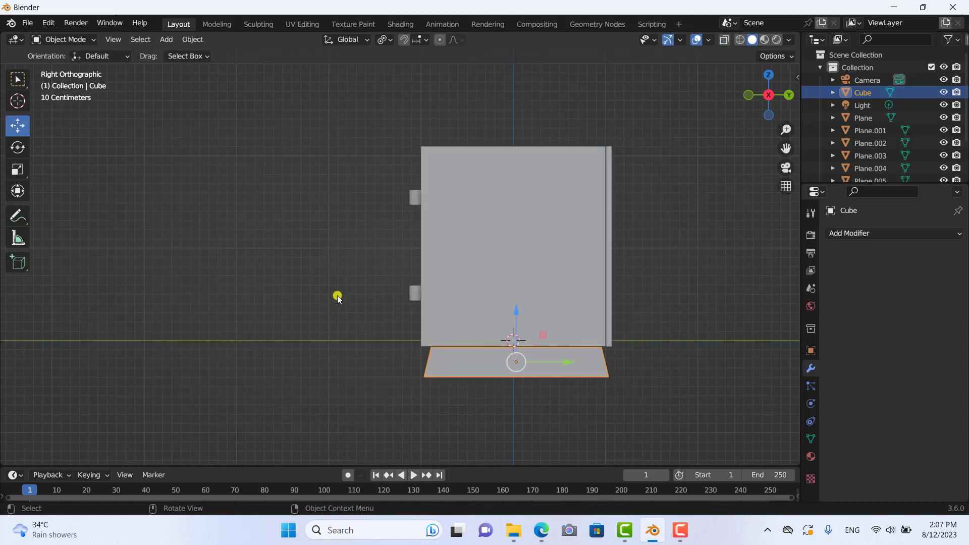
key(KP_5)
mouse_move(342, 313)
middle_down()
mouse_move(426, 318)
mouse_move(507, 362)
mouse_move(582, 374)
mouse_move(558, 368)
mouse_move(629, 403)
mouse_move(624, 396)
mouse_move(673, 389)
mouse_move(452, 247)
mouse_move(515, 368)
mouse_move(482, 333)
mouse_move(422, 296)
mouse_move(452, 284)
mouse_move(379, 301)
mouse_move(501, 336)
mouse_move(504, 347)
middle_up()
Move the leg about 0.03 m along X and reselect it.
click(566, 368)
click(629, 403)
key(g)
key(x)
click(671, 389)
click(669, 407)
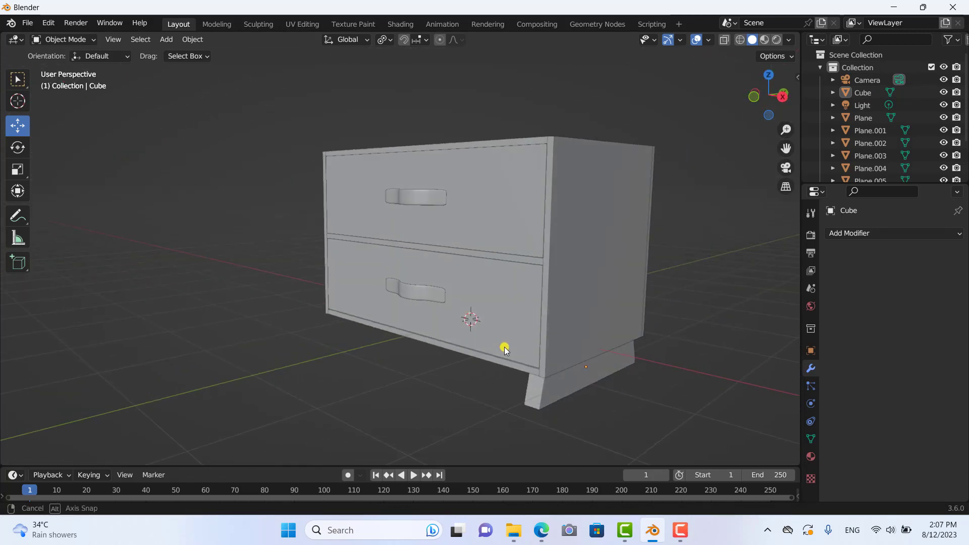
mouse_move(641, 439)
middle_down()
mouse_move(548, 401)
mouse_move(519, 377)
middle_up()
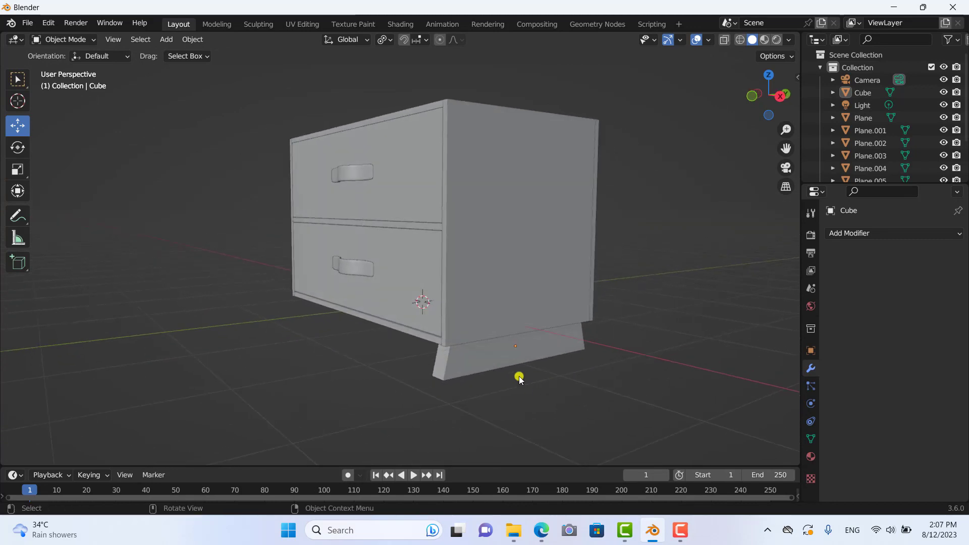
click(489, 360)
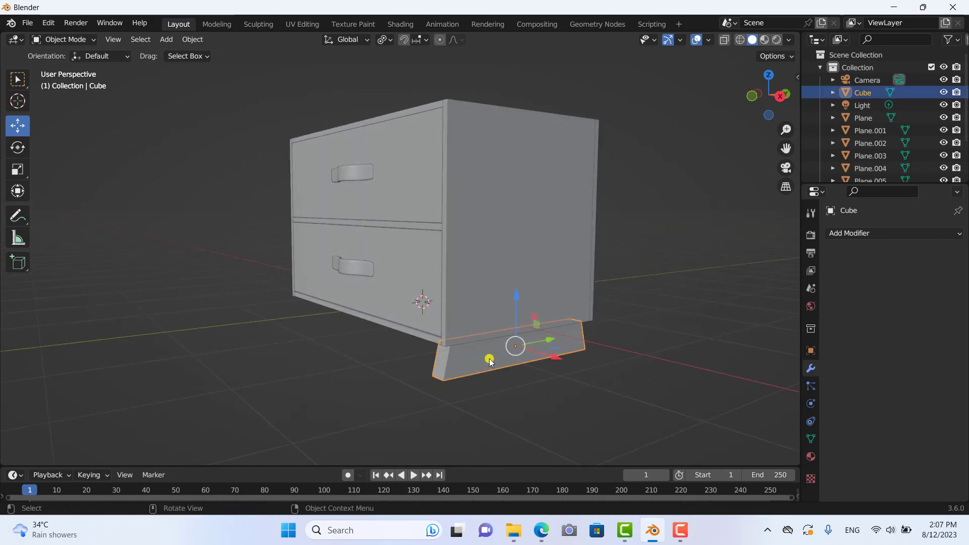
Add a Bevel modifier to the leg with Amount 0.11 m.
click(874, 234)
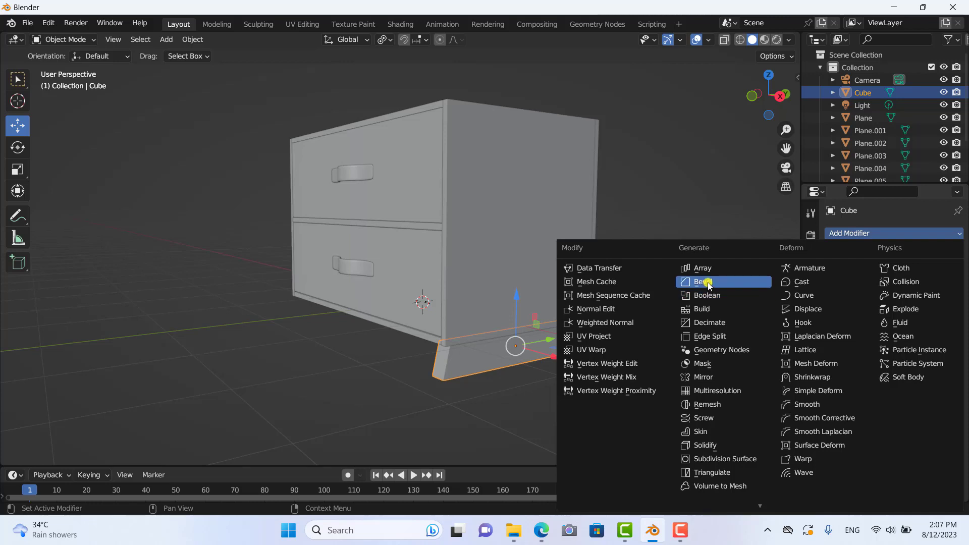
click(706, 281)
mouse_move(628, 327)
middle_down()
mouse_move(594, 318)
mouse_move(631, 335)
mouse_move(618, 339)
middle_up()
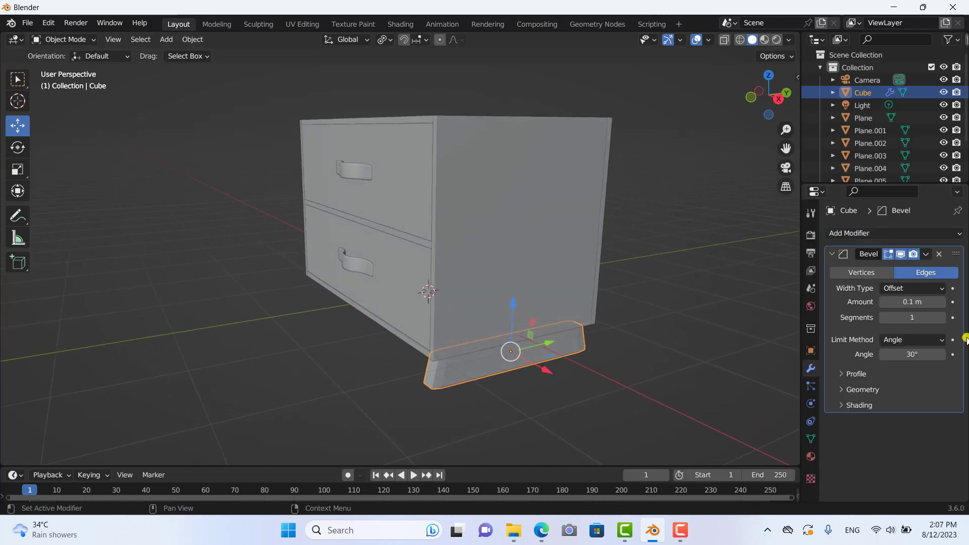
click(943, 303)
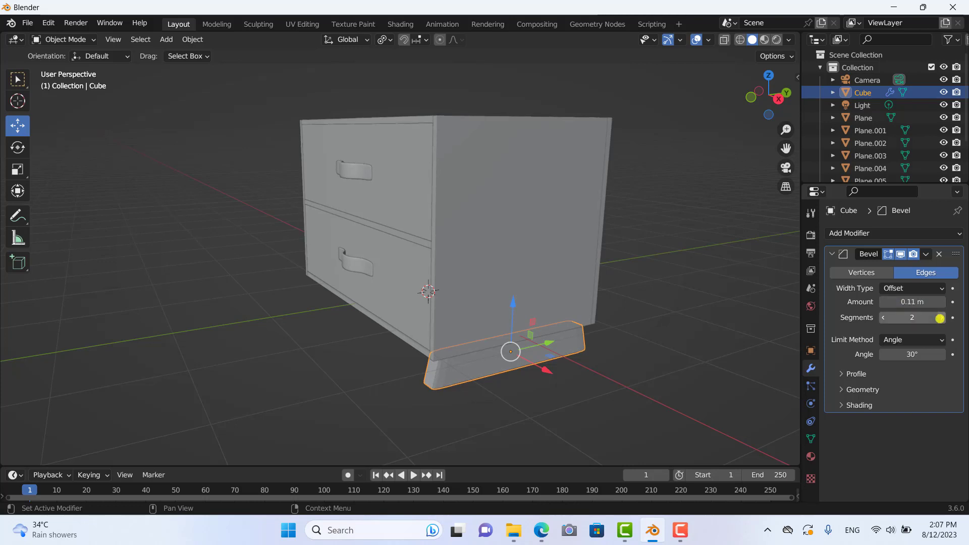
click(637, 380)
mouse_move(637, 380)
middle_down()
mouse_move(622, 326)
mouse_move(634, 368)
middle_up()
Try Shade Smooth on the leg, then undo it to keep flat shading.
mouse_move(501, 391)
middle_down()
mouse_move(516, 358)
mouse_move(483, 341)
middle_up()
click(476, 333)
right_click(477, 333)
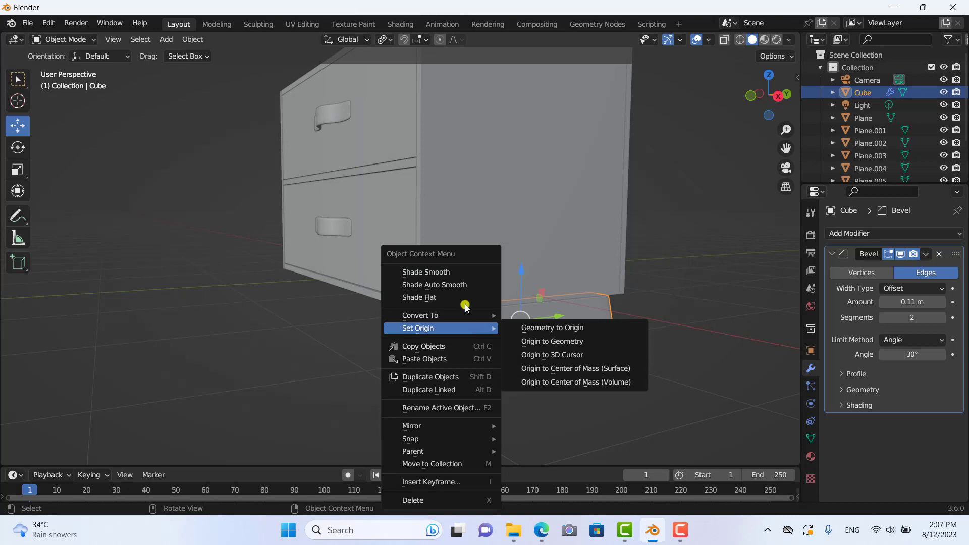
click(449, 273)
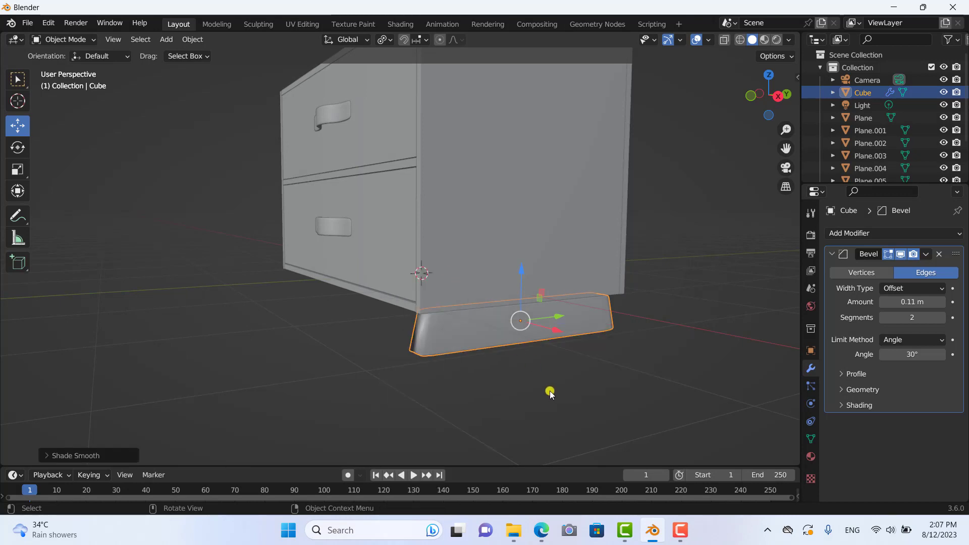
mouse_move(549, 391)
middle_down()
mouse_move(627, 400)
mouse_move(522, 371)
mouse_move(480, 340)
mouse_move(471, 306)
mouse_move(477, 313)
middle_up()
click(596, 383)
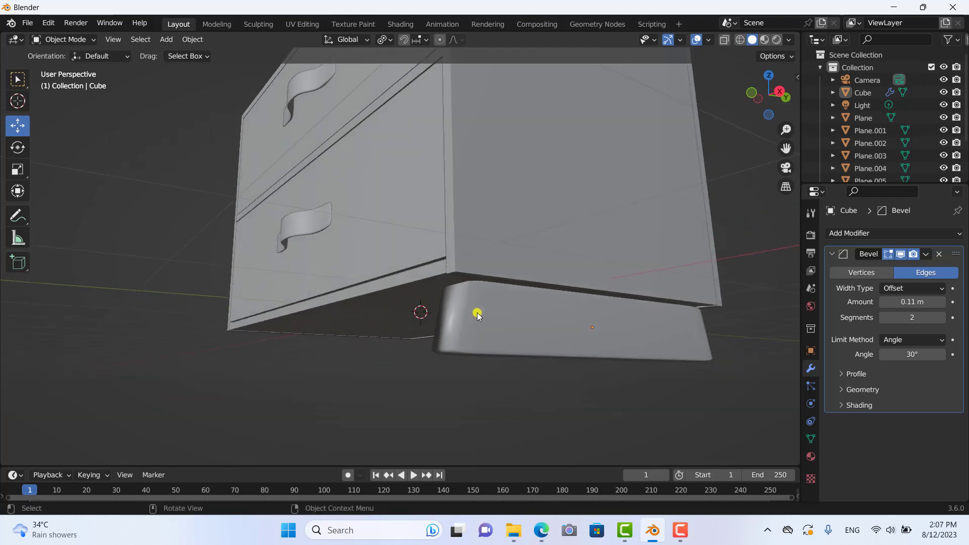
click(477, 313)
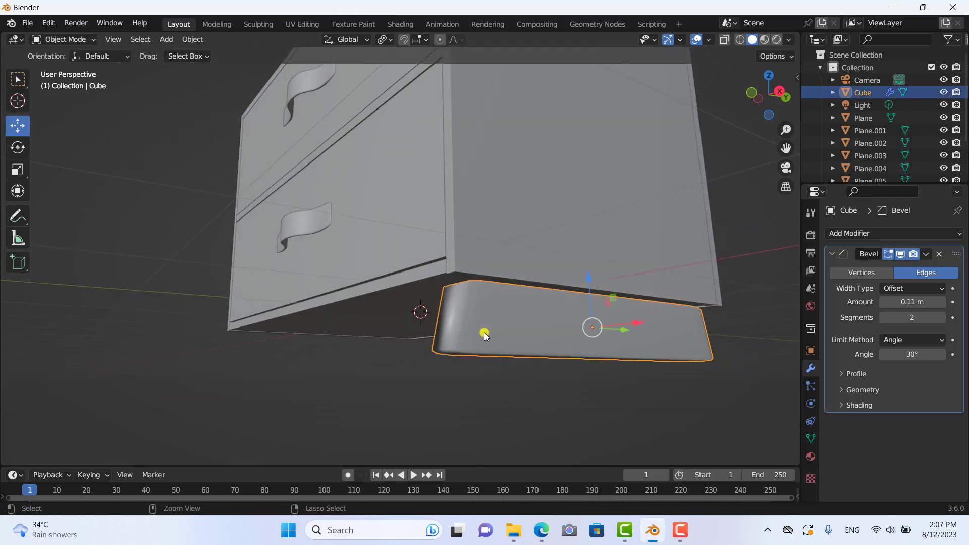
key(ctrl+z)
middle_drag(484, 336, 489, 350)
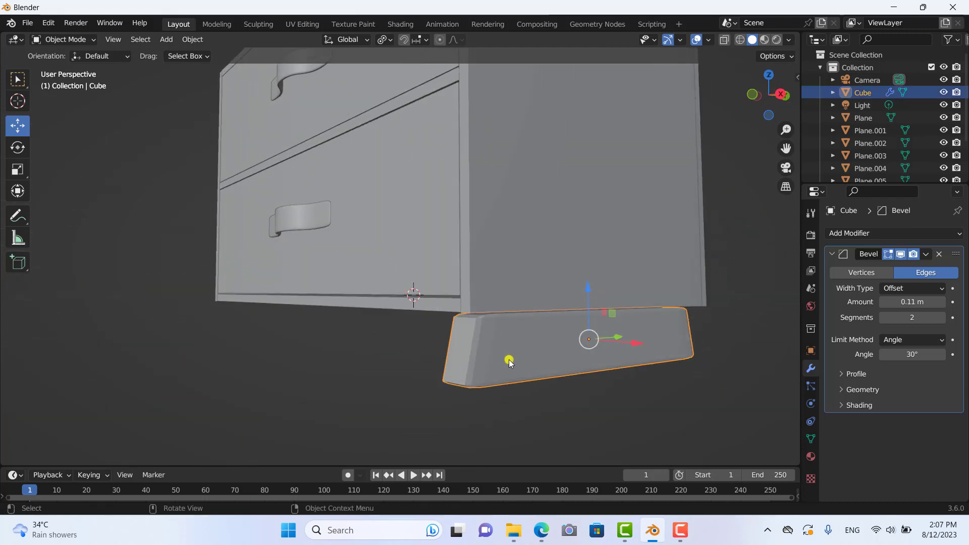
middle_drag(514, 381, 513, 383)
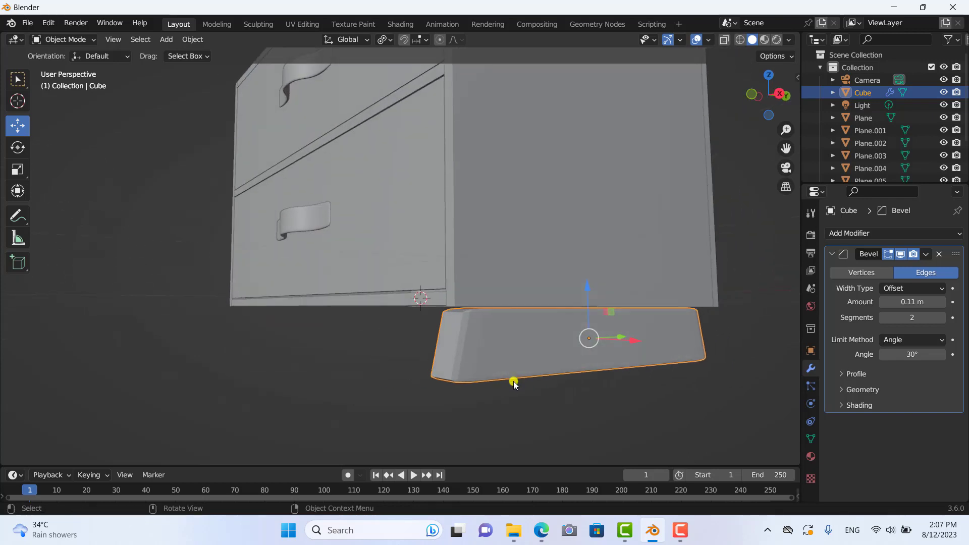
mouse_move(427, 334)
middle_down()
mouse_move(426, 349)
mouse_move(477, 367)
mouse_move(427, 327)
middle_up()
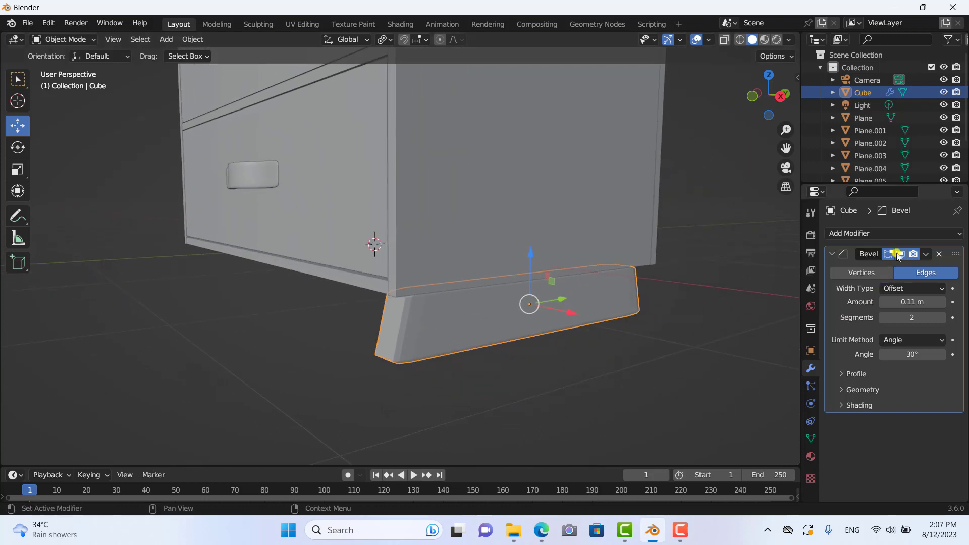
Add a Subdivision Surface modifier to the leg with Levels Viewport 2.
click(939, 233)
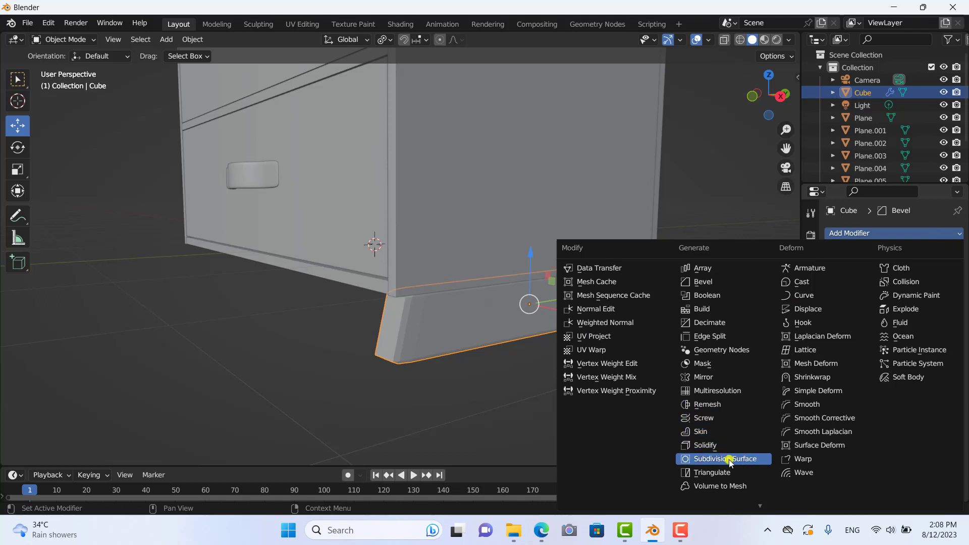
click(747, 460)
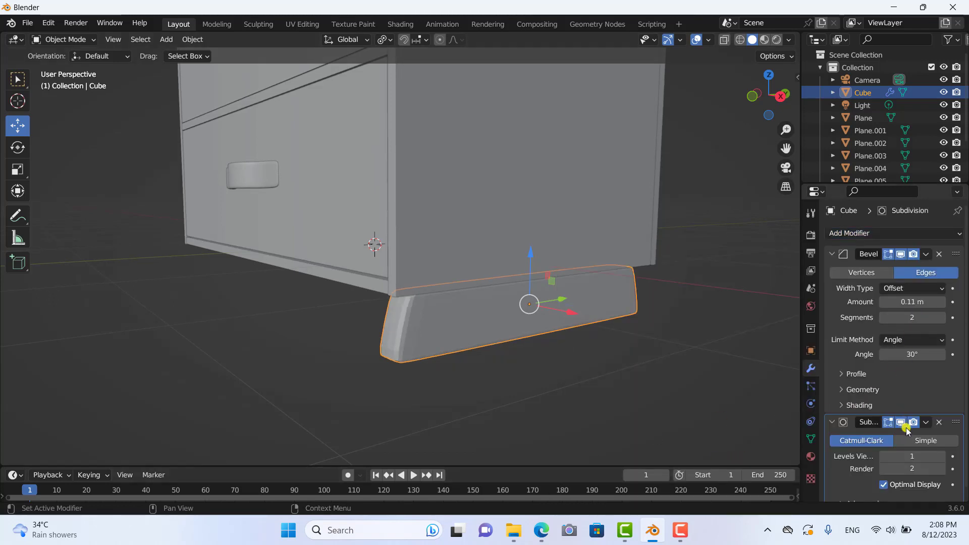
click(941, 456)
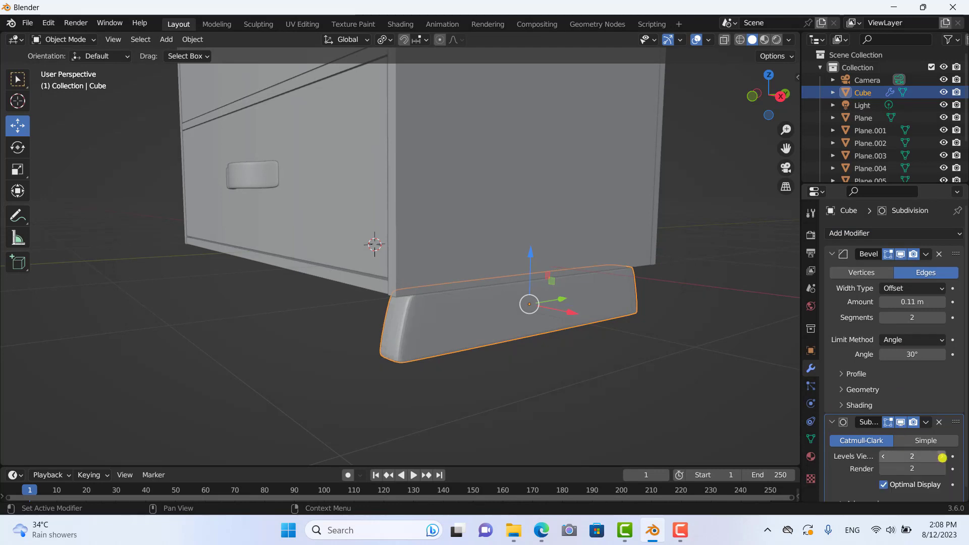
middle_drag(671, 397, 577, 361)
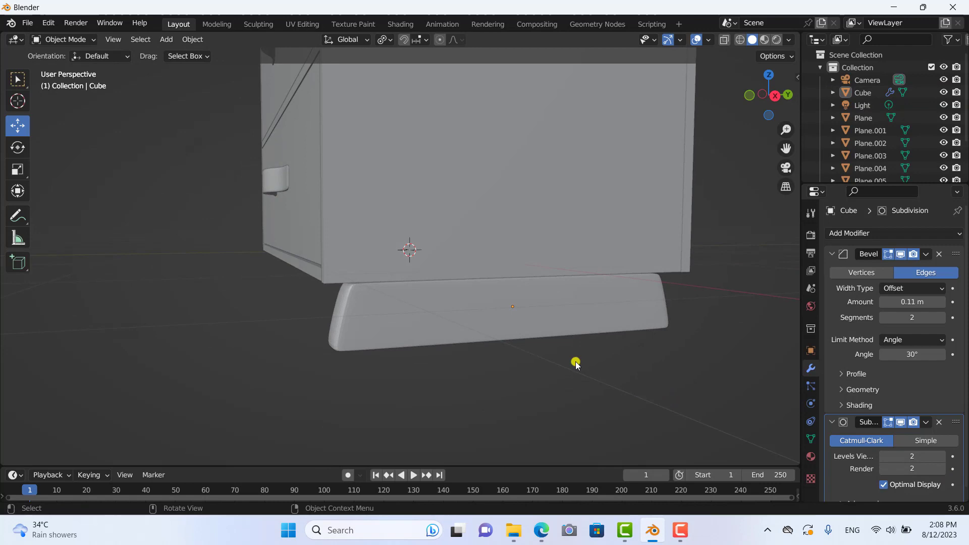
Shade the leg smooth.
right_click(429, 312)
click(402, 271)
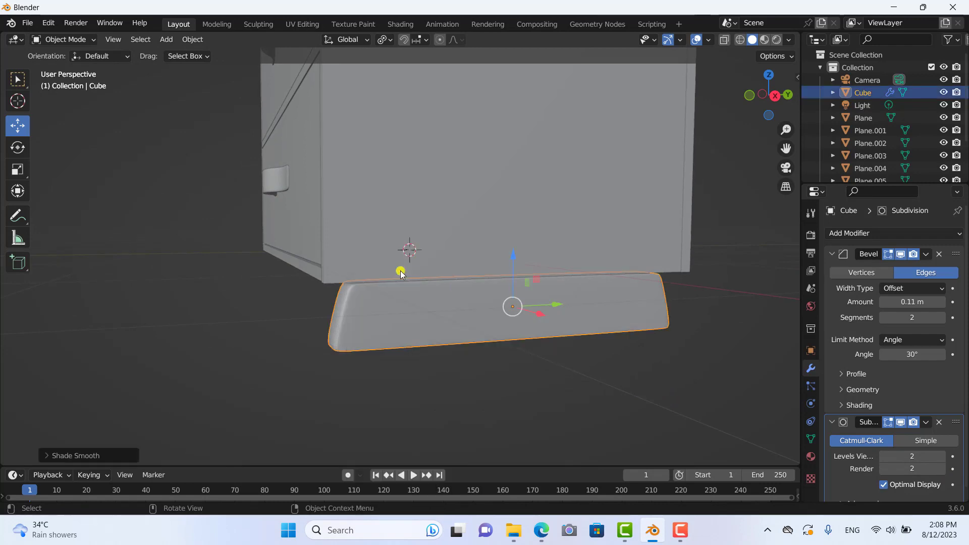
click(433, 368)
mouse_move(434, 368)
middle_down()
mouse_move(498, 368)
mouse_move(552, 337)
mouse_move(439, 349)
mouse_move(499, 395)
mouse_move(525, 385)
mouse_move(519, 367)
mouse_move(516, 383)
mouse_move(493, 385)
mouse_move(456, 313)
middle_up()
click(456, 313)
mouse_move(488, 372)
middle_down()
mouse_move(524, 367)
mouse_move(332, 268)
middle_up()
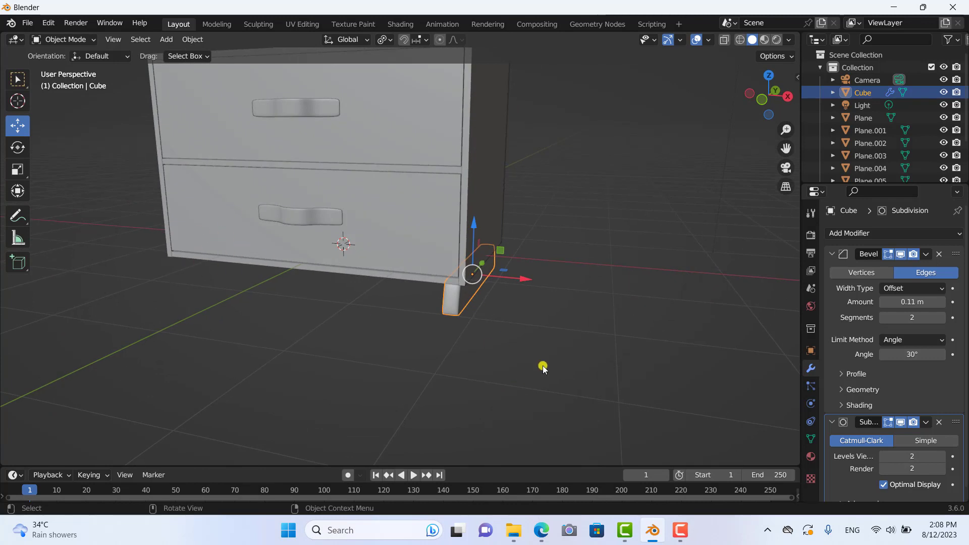
Set the Transform Pivot Point to 3D Cursor.
mouse_move(543, 368)
middle_down()
mouse_move(515, 367)
mouse_move(473, 329)
middle_up()
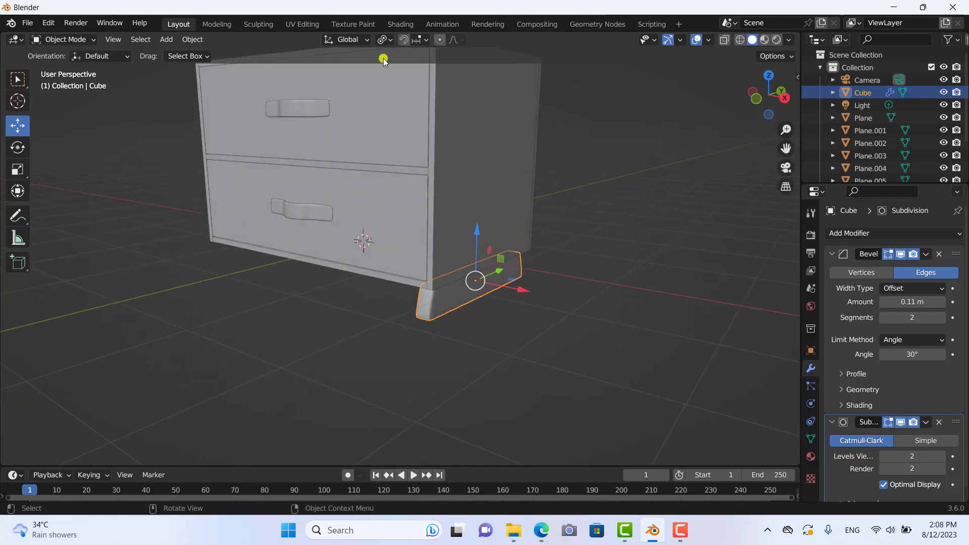
click(388, 43)
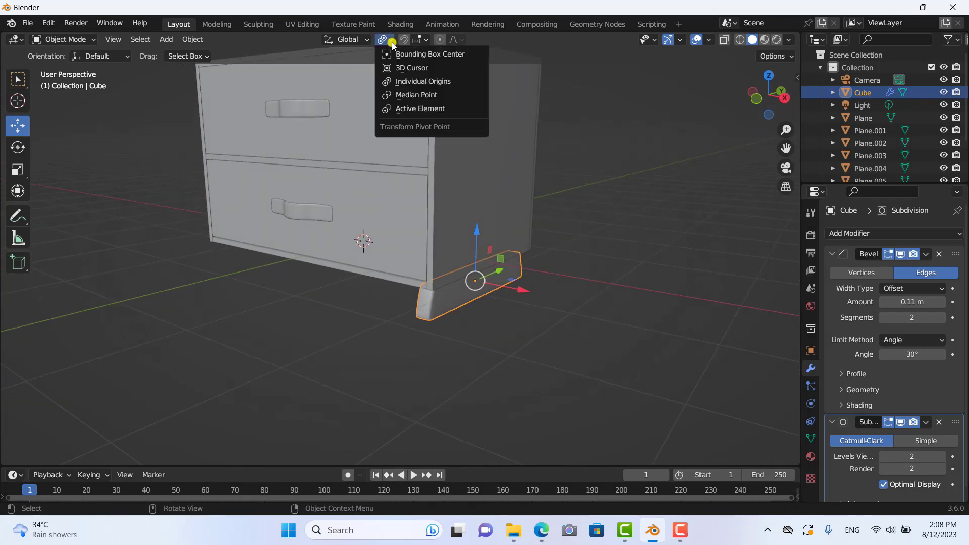
click(413, 69)
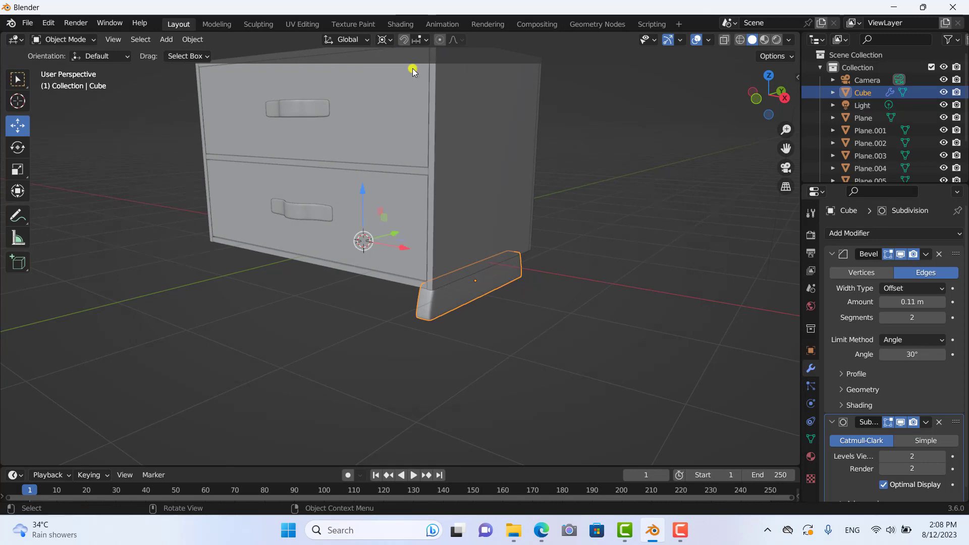
middle_drag(477, 359, 484, 316)
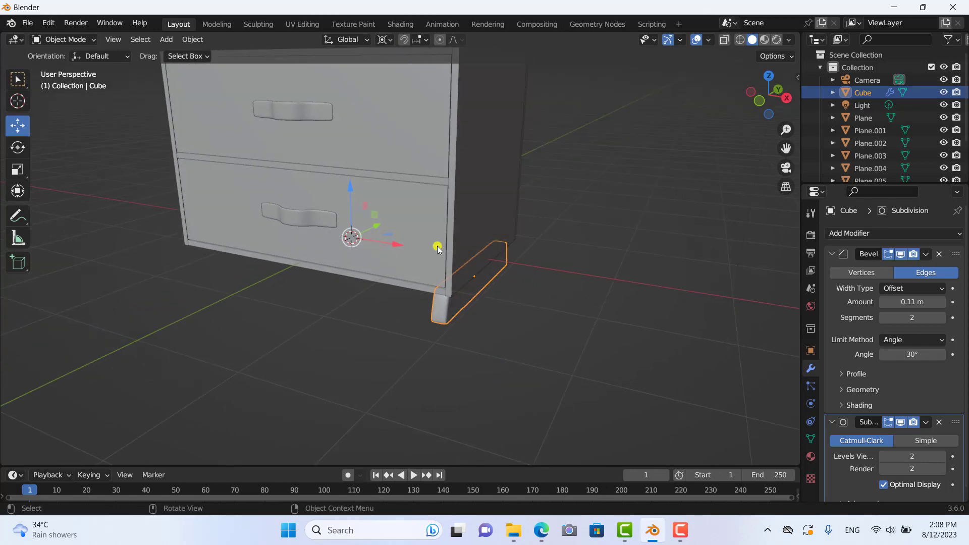
middle_drag(407, 311, 404, 308)
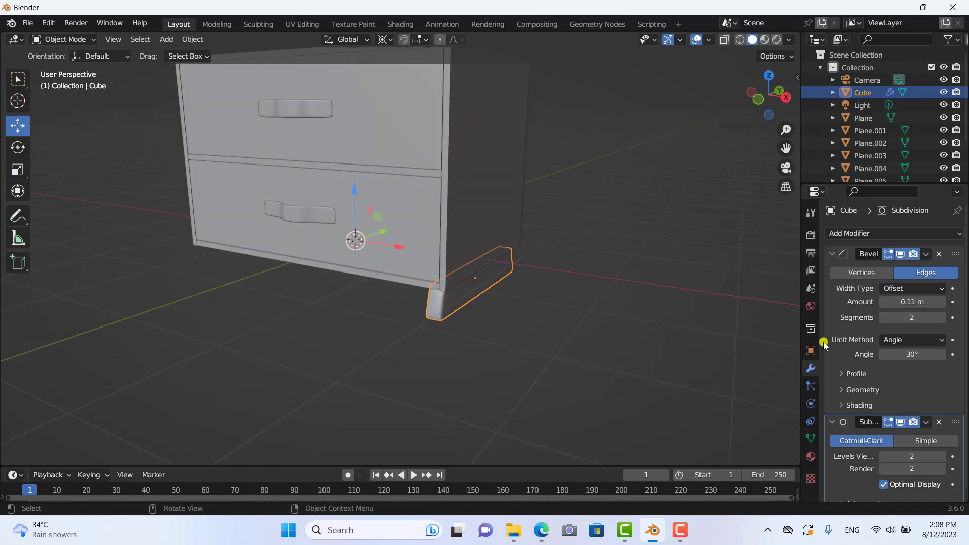
Apply the leg's Bevel and Subdivision Surface modifiers into its mesh.
click(926, 256)
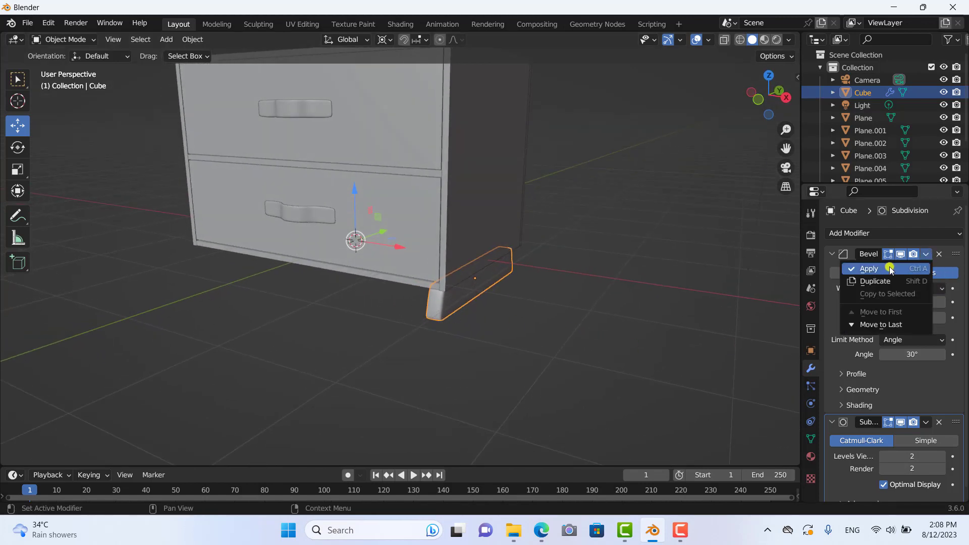
click(887, 266)
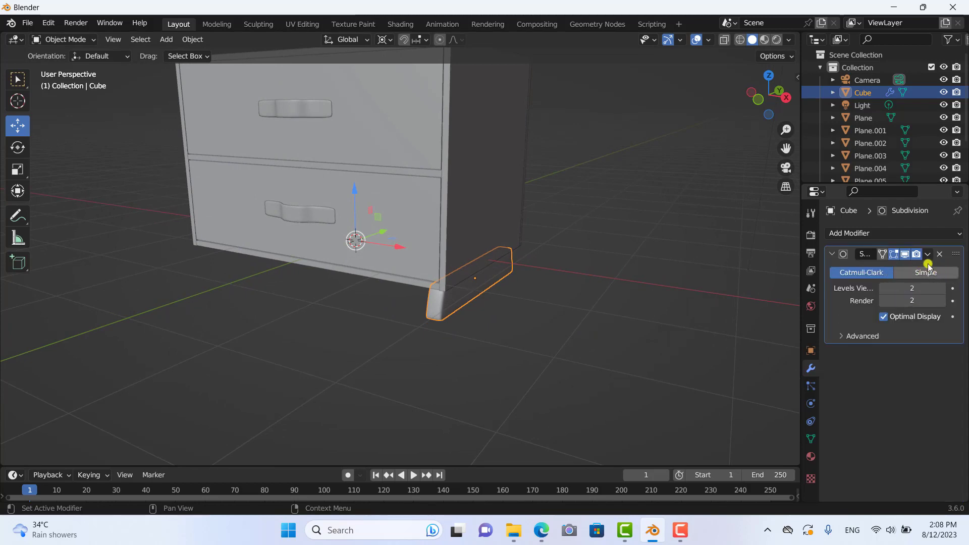
click(928, 255)
click(887, 266)
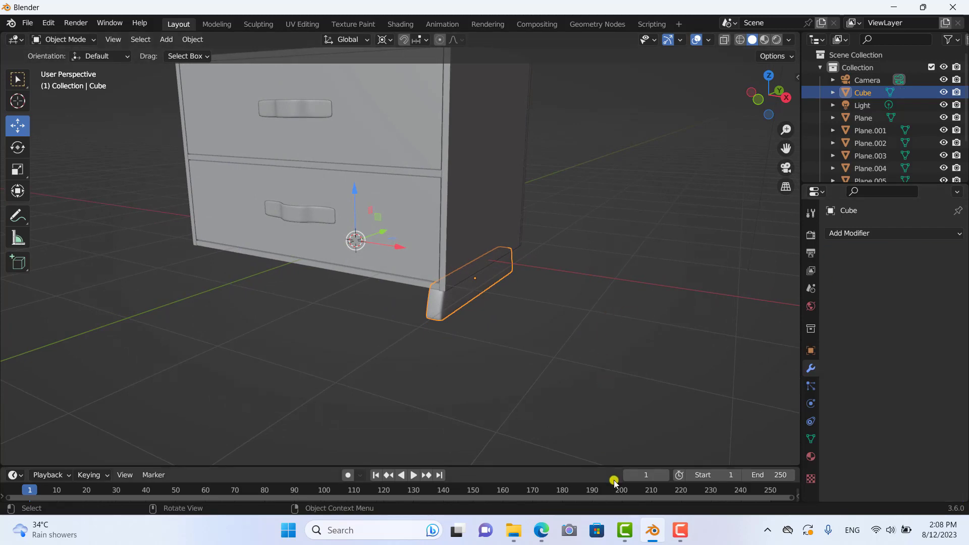
click(851, 235)
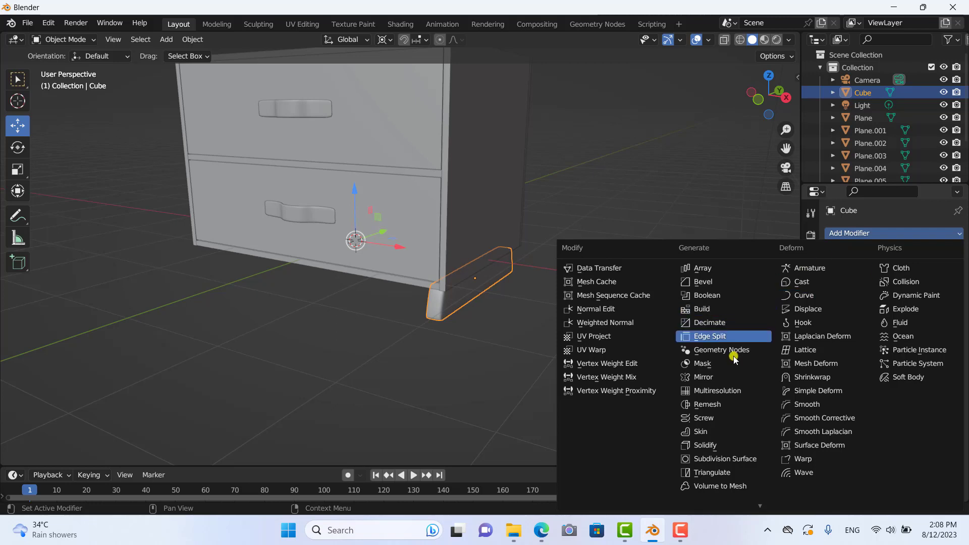
Add a Mirror modifier on X to the leg with Plane as the mirror object.
click(716, 378)
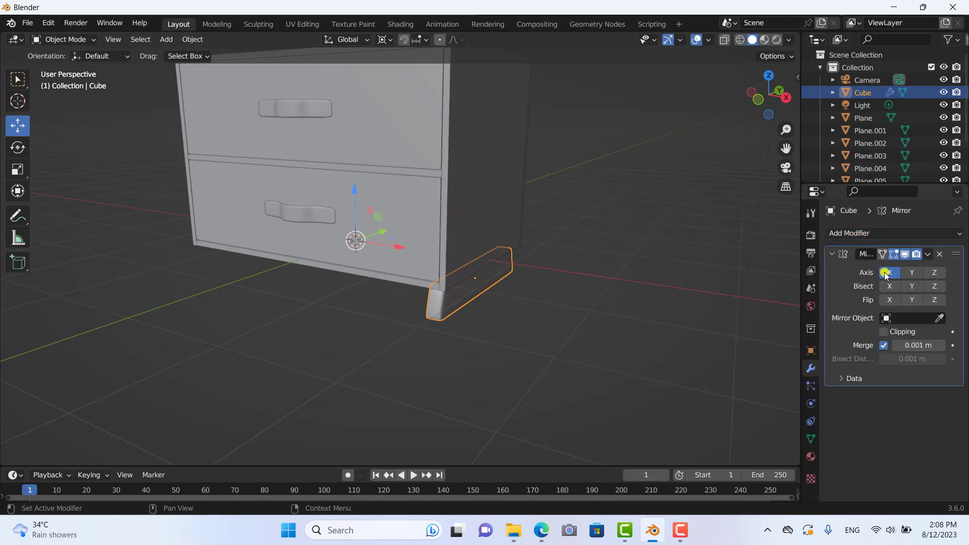
click(940, 319)
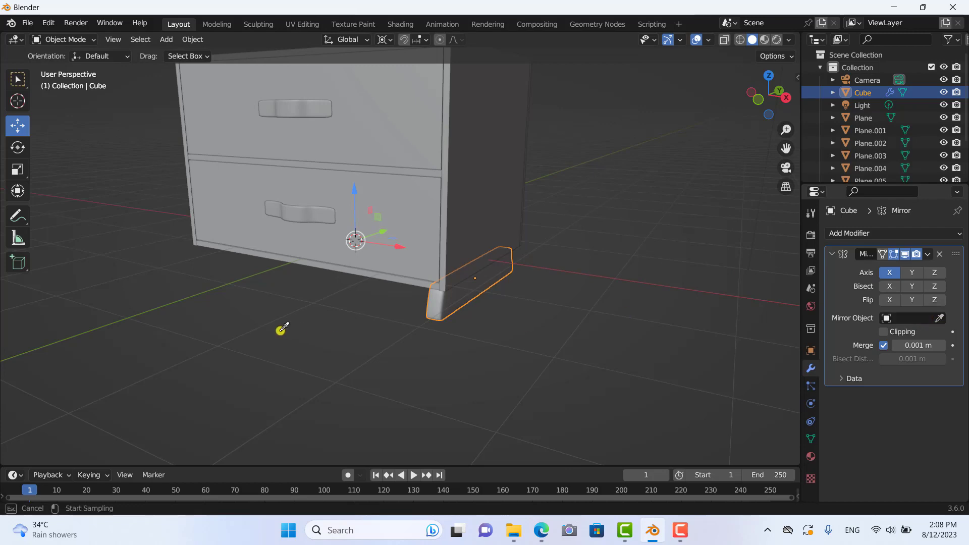
click(214, 244)
scroll(331, 385, down, 3)
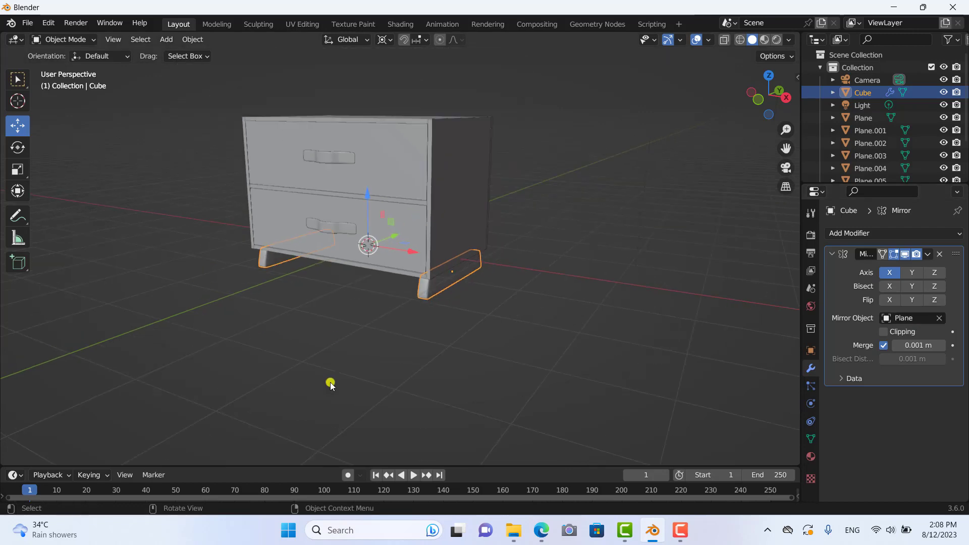
mouse_move(331, 385)
middle_down()
mouse_move(478, 382)
mouse_move(432, 382)
middle_up()
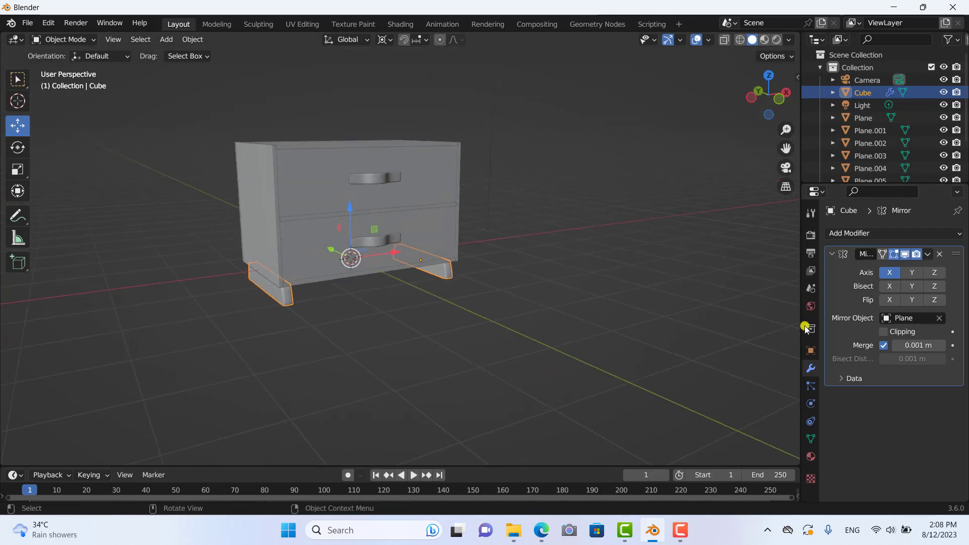
Apply the Mirror modifier so legs stand at both cabinet ends.
click(927, 255)
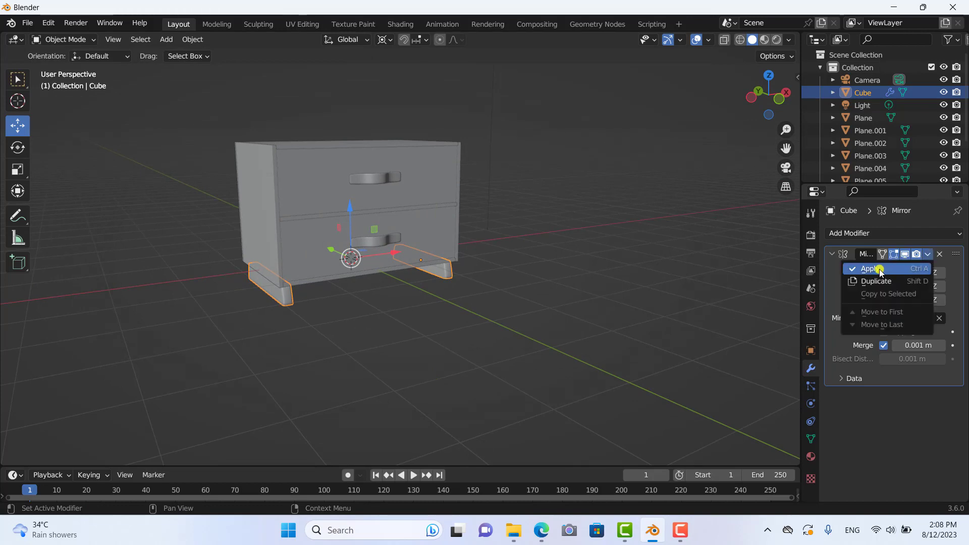
click(879, 271)
click(573, 334)
mouse_move(573, 334)
middle_down()
mouse_move(519, 339)
mouse_move(508, 323)
mouse_move(523, 296)
mouse_move(540, 381)
mouse_move(514, 324)
mouse_move(499, 363)
mouse_move(566, 357)
mouse_move(512, 318)
mouse_move(476, 357)
mouse_move(402, 368)
mouse_move(474, 372)
mouse_move(595, 346)
mouse_move(575, 365)
mouse_move(584, 382)
middle_up()
scroll(499, 363, up, 2)
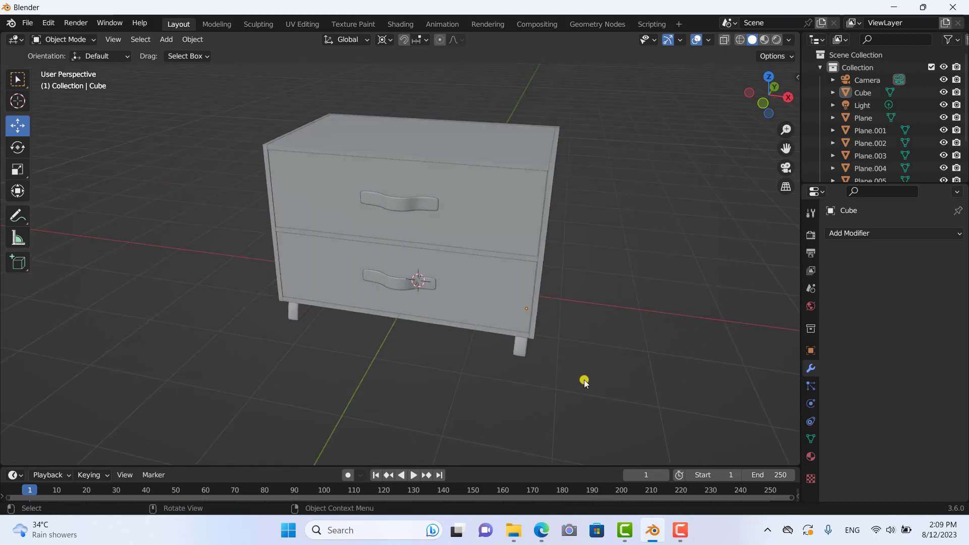